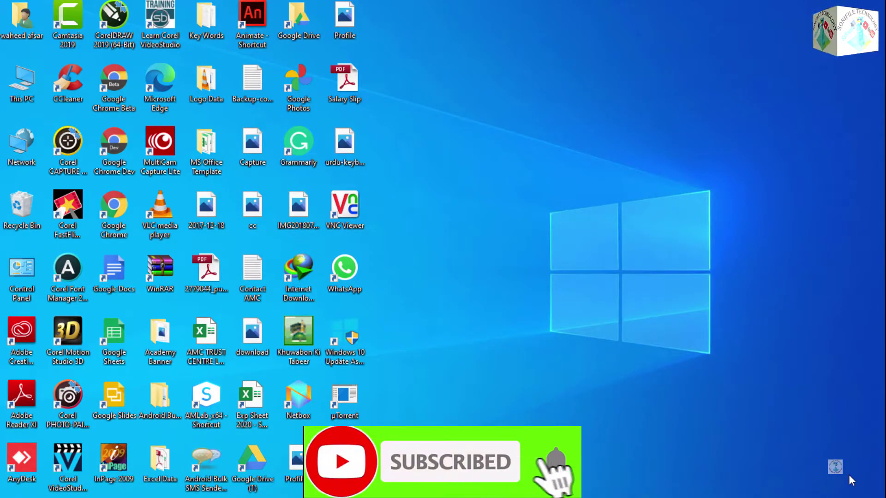
Step: Launch Word from the Start menu, create a blank document, and show the Mailings tab
key("super")
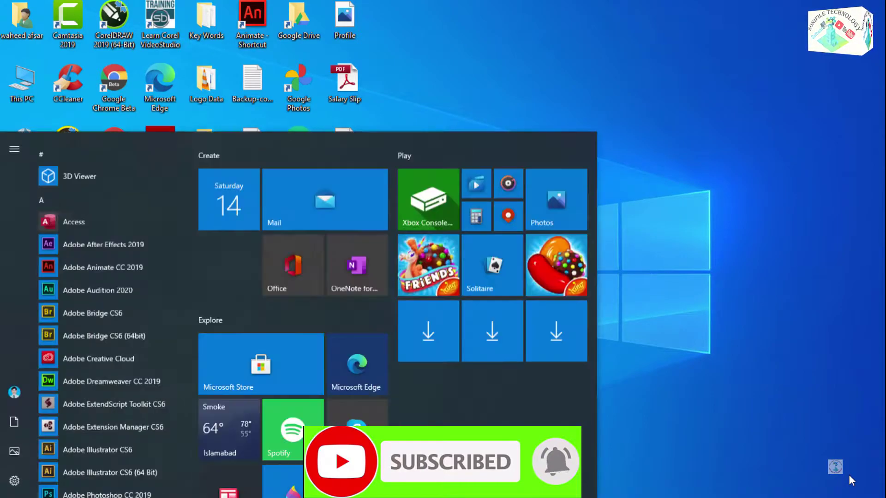
type("word")
key("Return")
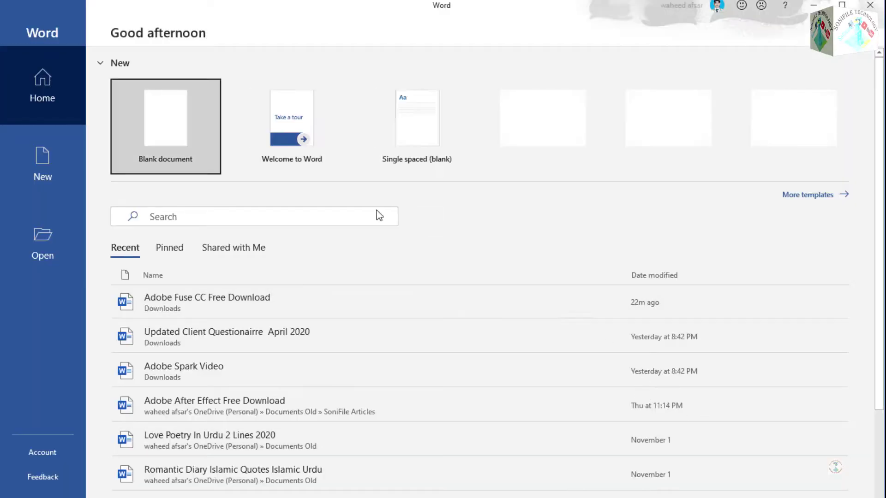
left_click(192, 130)
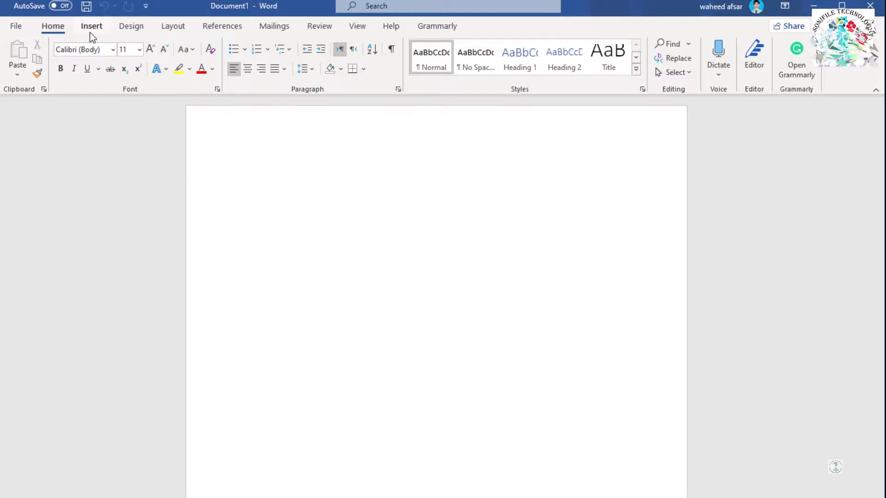
left_click(275, 26)
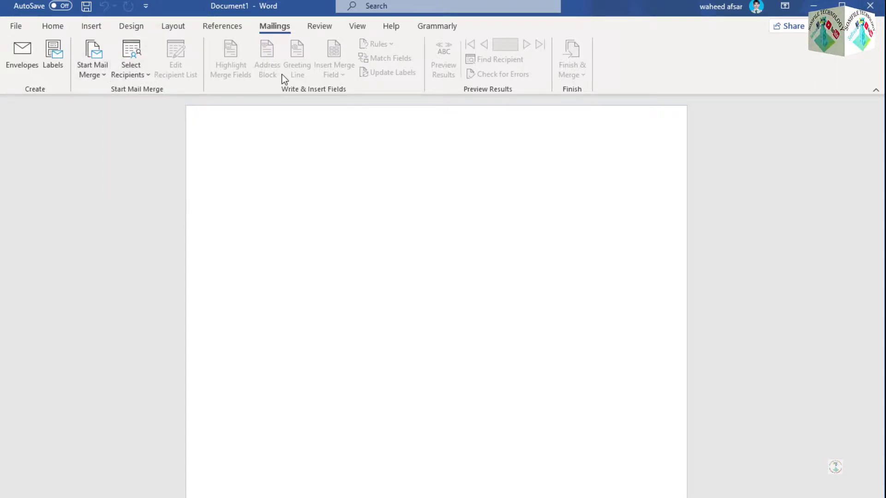
Step: Enter the recipient's name, phone number and Lahore street address on three delivery-address lines
left_click(23, 67)
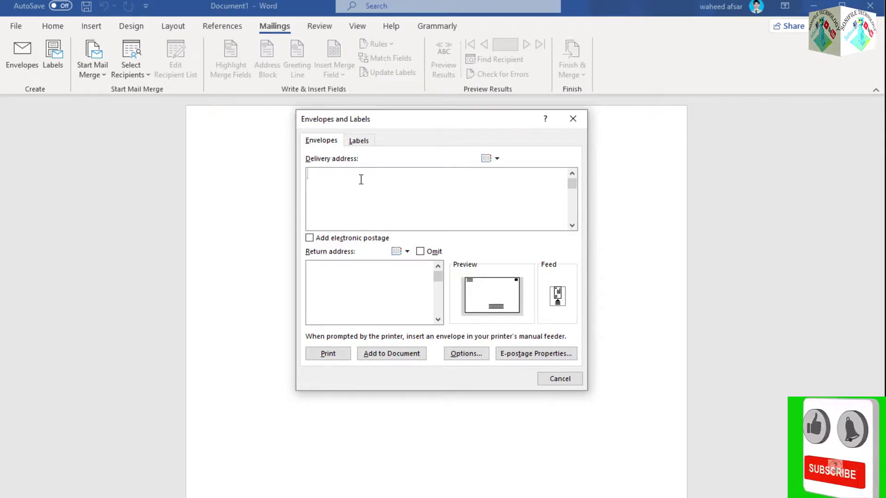
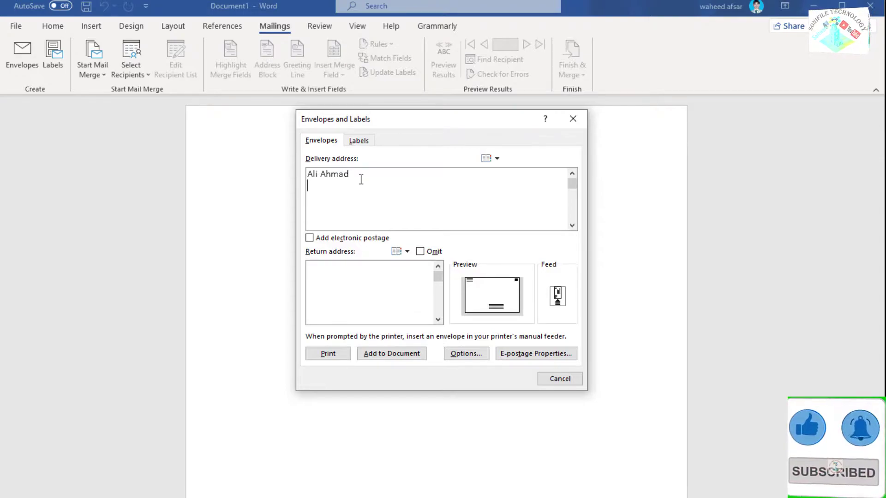
key("Return")
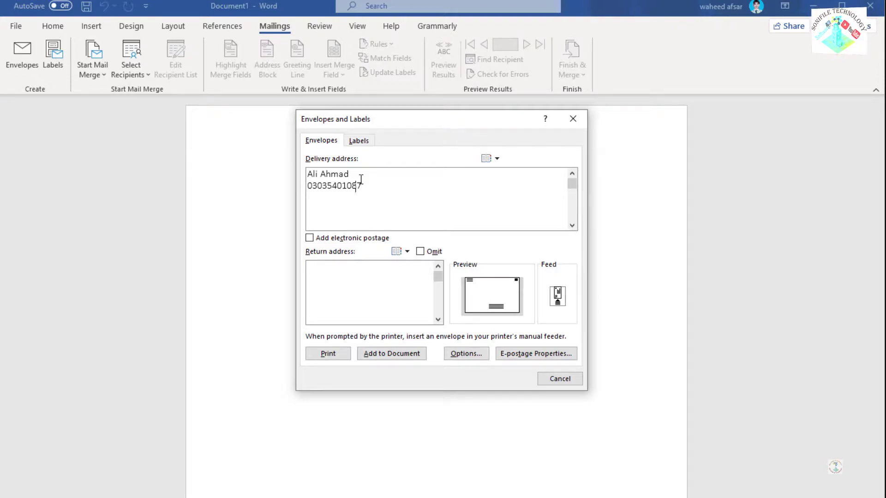
key("Return")
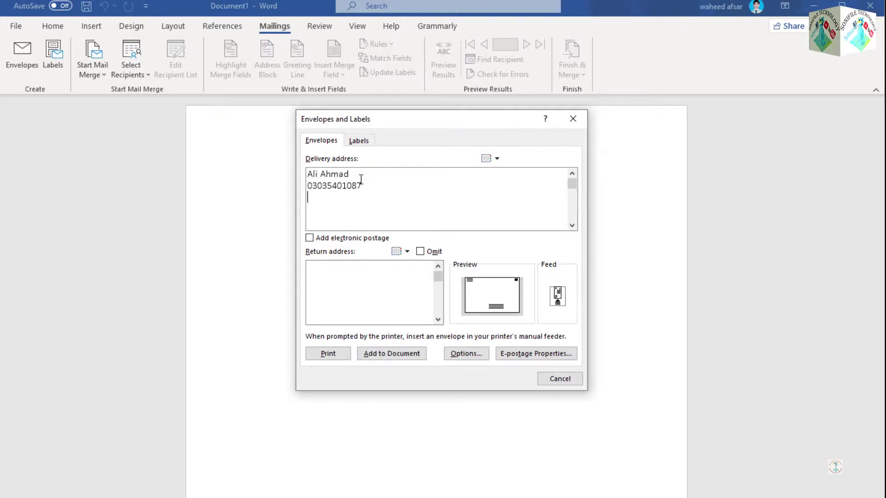
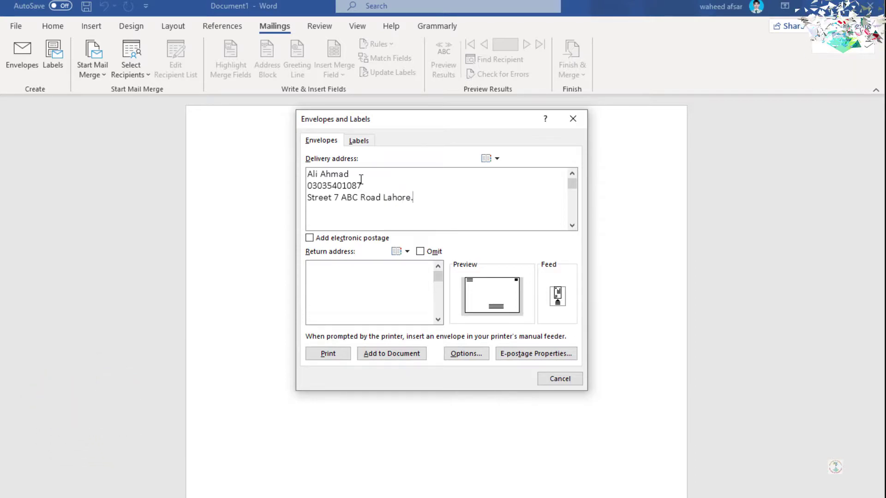
left_click(332, 272)
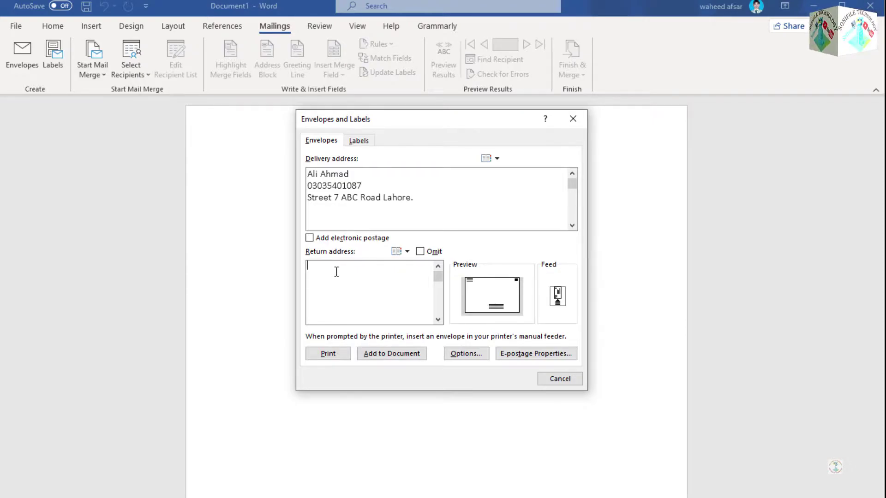
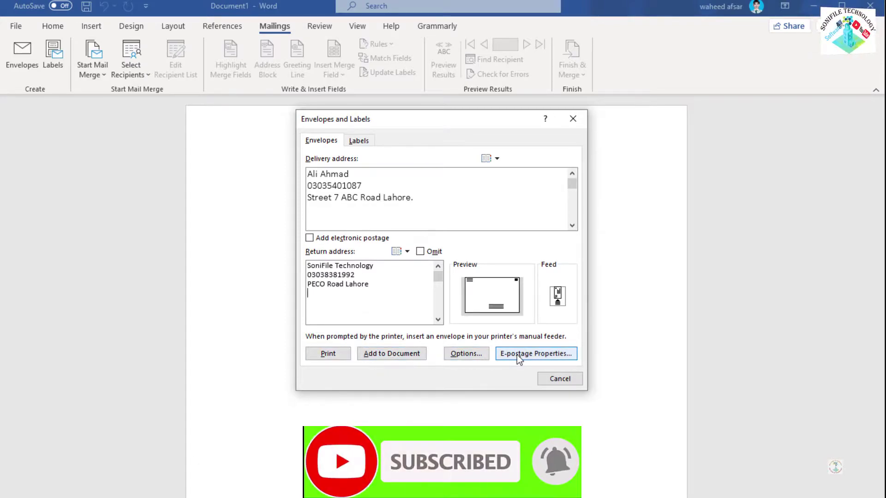
Step: Print the envelope, saving the return address as default despite small margins, then close Snagit Editor
left_click(328, 354)
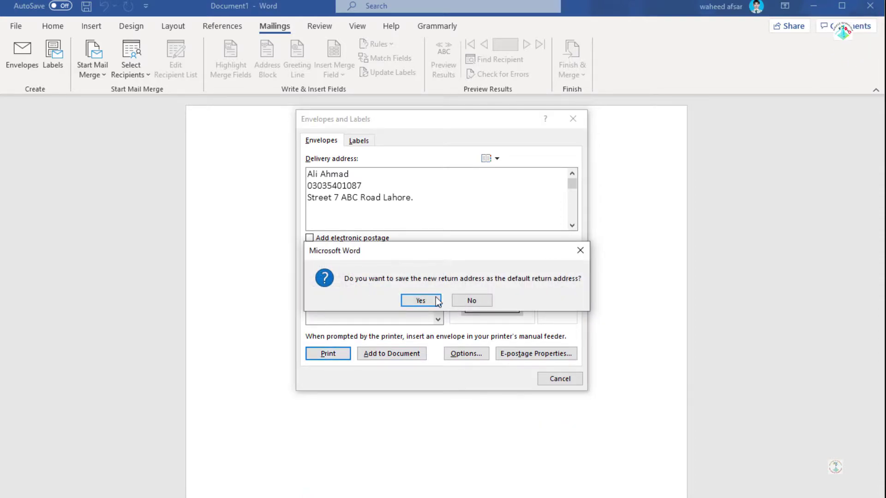
left_click(435, 299)
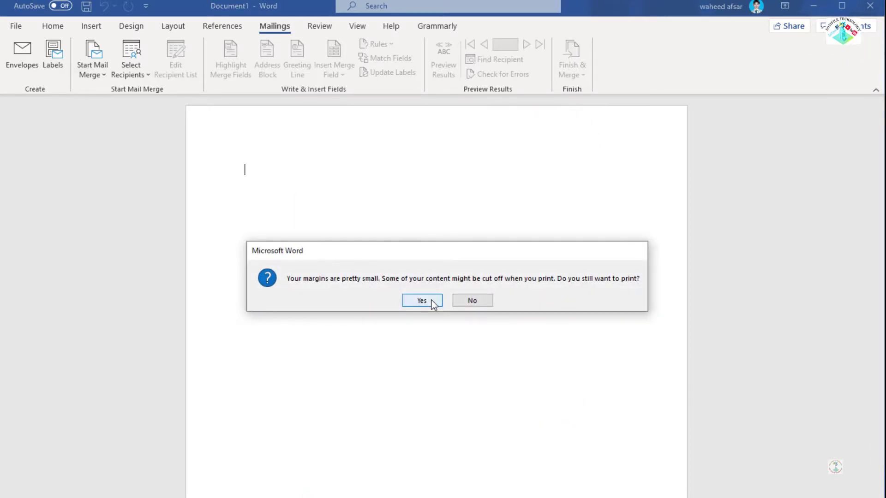
left_click(432, 301)
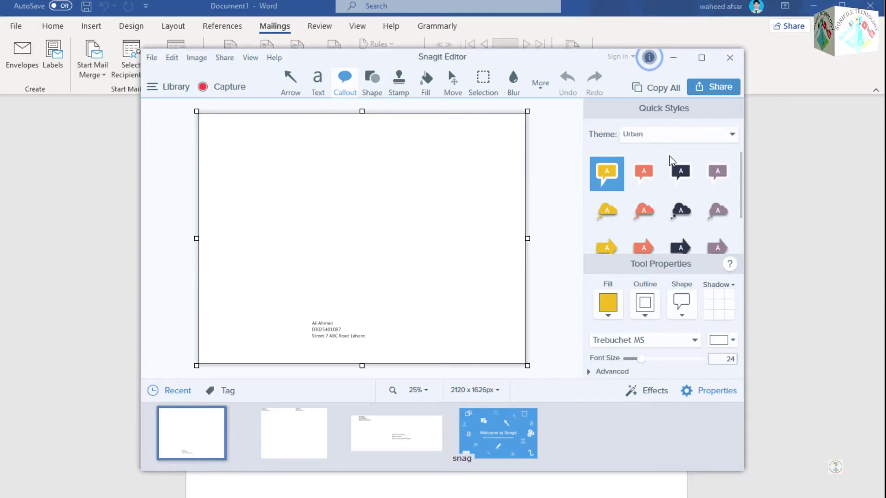
left_click(730, 61)
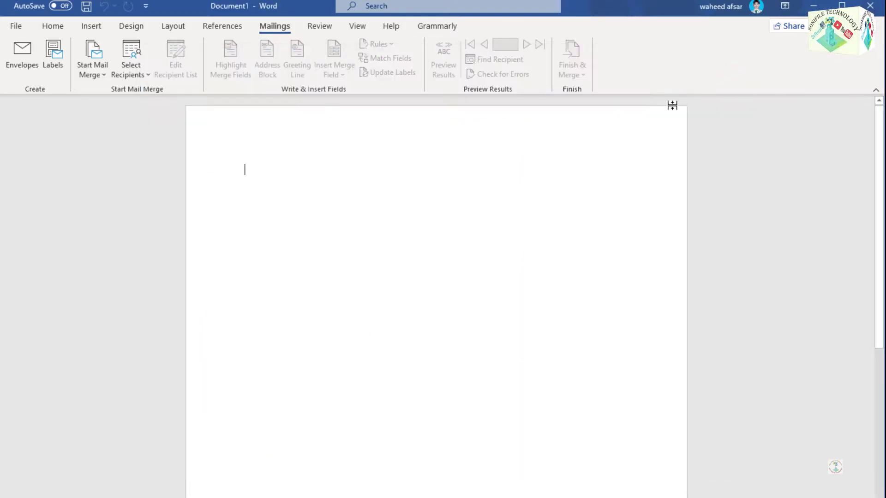
Step: Reopen Envelopes and Labels and check the address book's mail profiles, then dismiss them
left_click(20, 58)
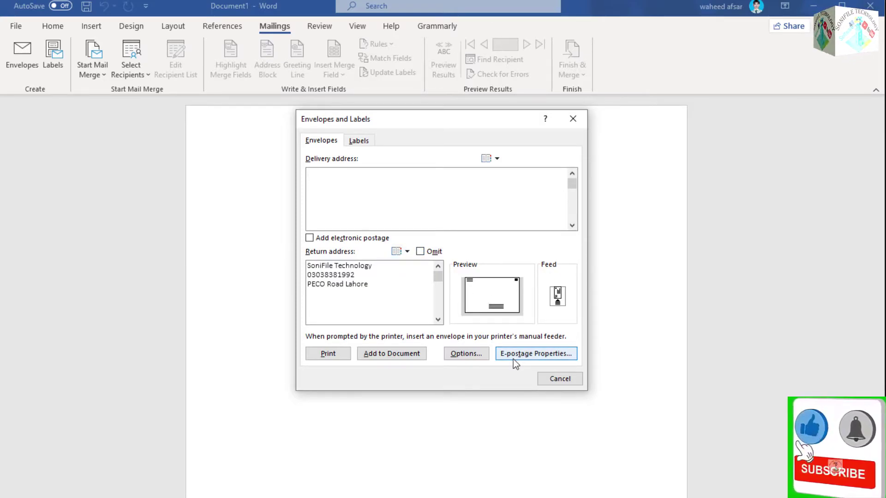
left_click(398, 251)
left_click(452, 247)
left_click(443, 268)
Step: Set the envelope size to Size 14 (5 x 11 1/2 in) in Envelope Options
left_click(466, 354)
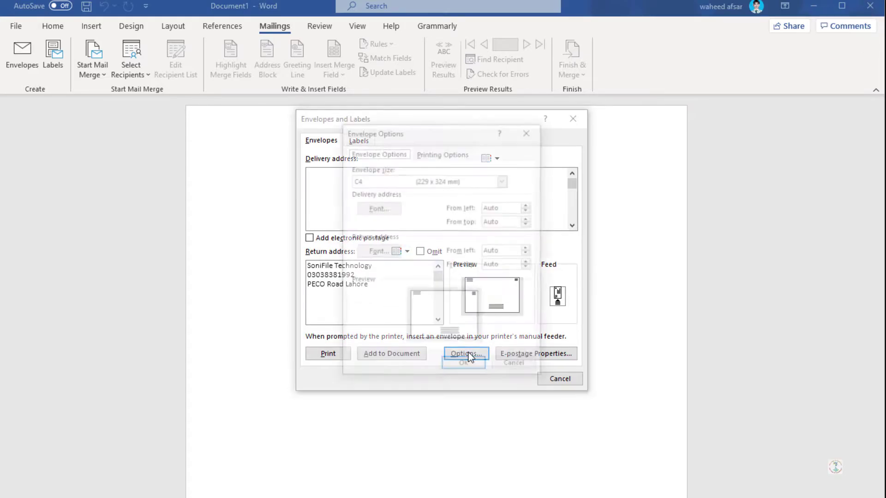
left_click(444, 179)
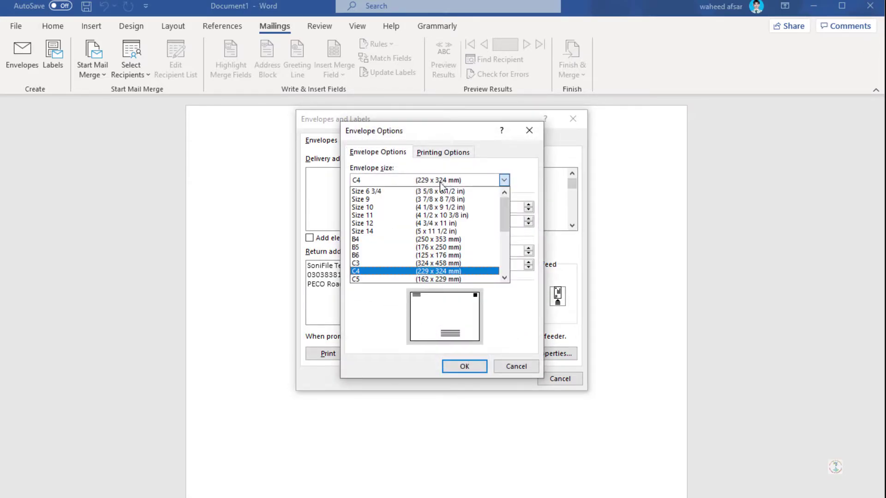
left_click(442, 232)
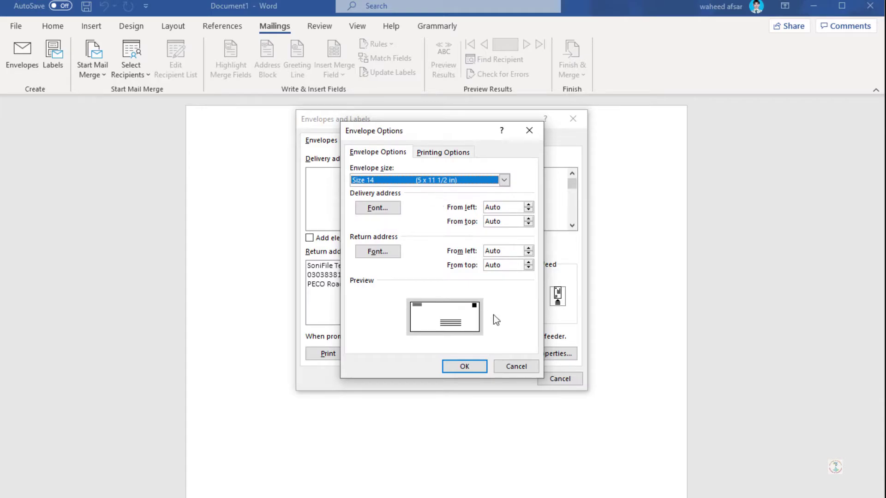
left_click(464, 369)
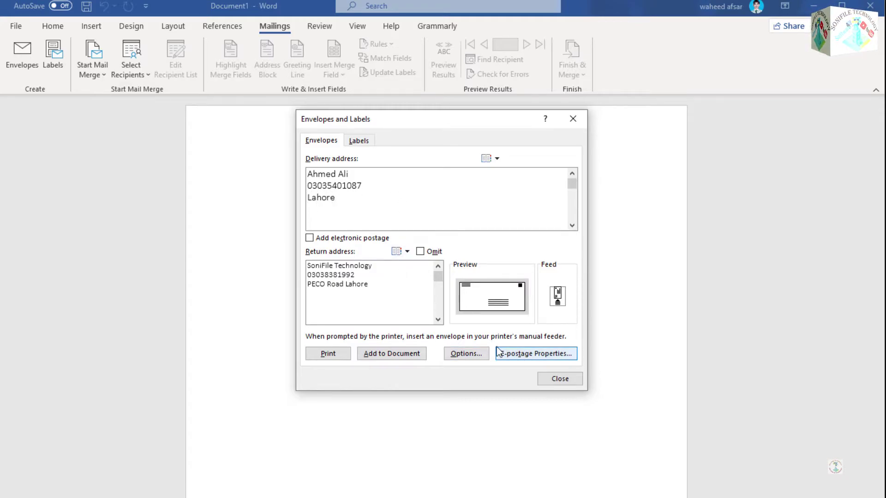
Step: Add the addressed envelope to Document1 as its own page and inspect its address frames
left_click(417, 353)
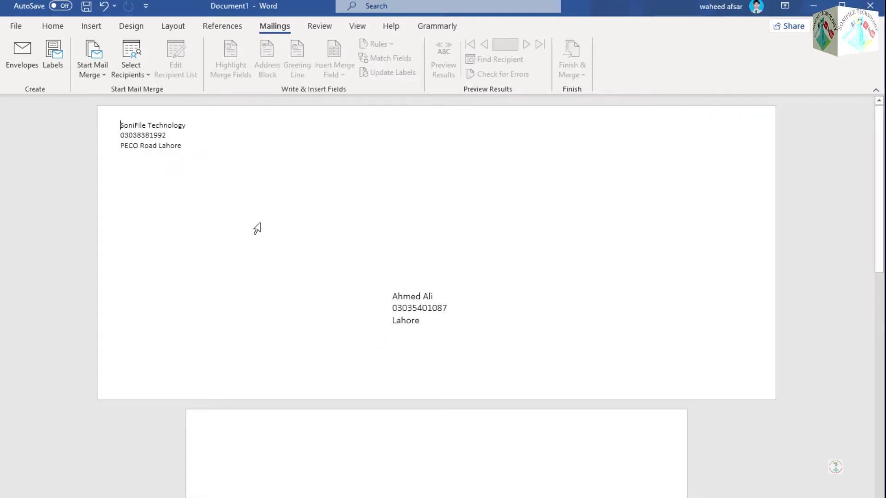
scroll(407, 302, "down", 3)
scroll(424, 277, "up", 3)
left_click(151, 157)
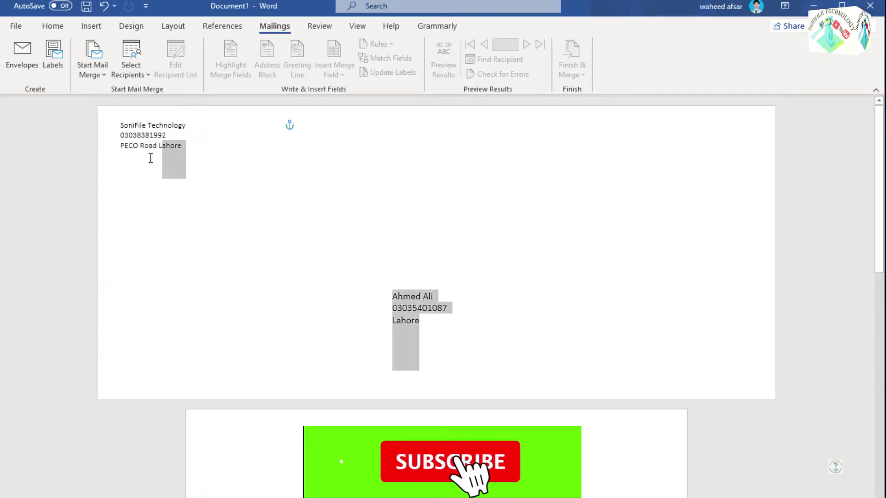
left_click(510, 212)
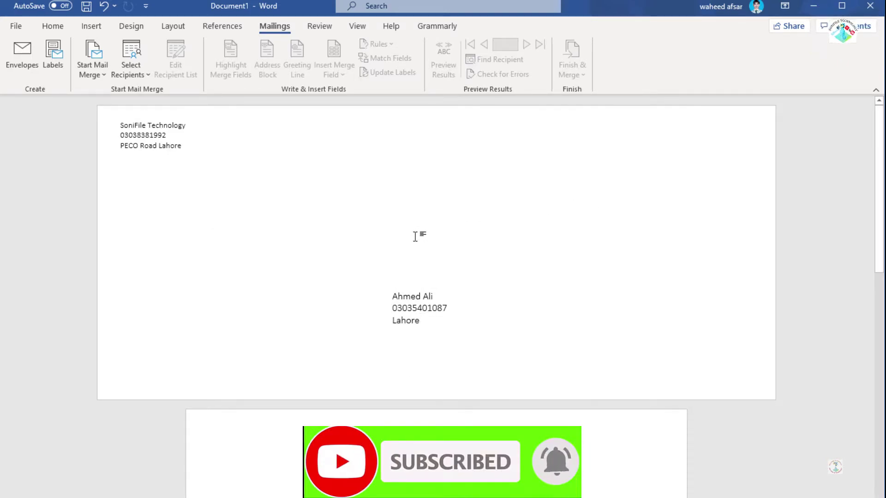
left_click(100, 70)
left_click(415, 244)
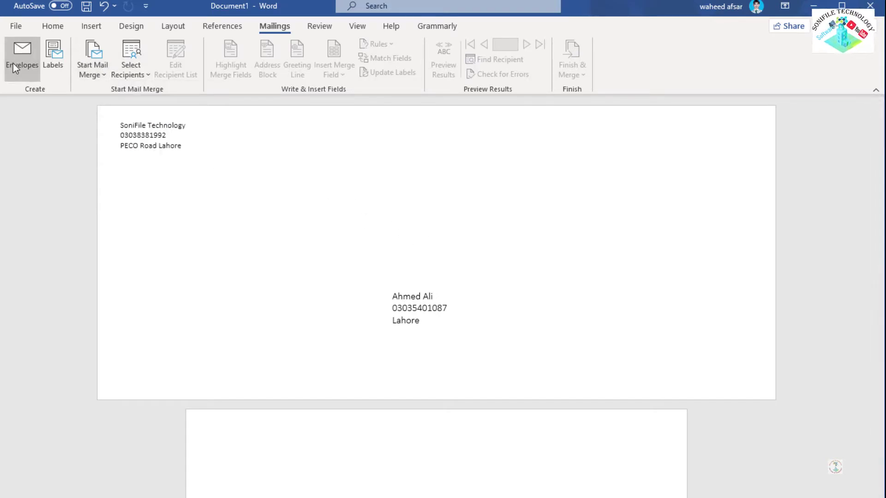
Step: Look at the Labels tab, cancel, then reopen Envelopes and print the envelope
left_click(13, 62)
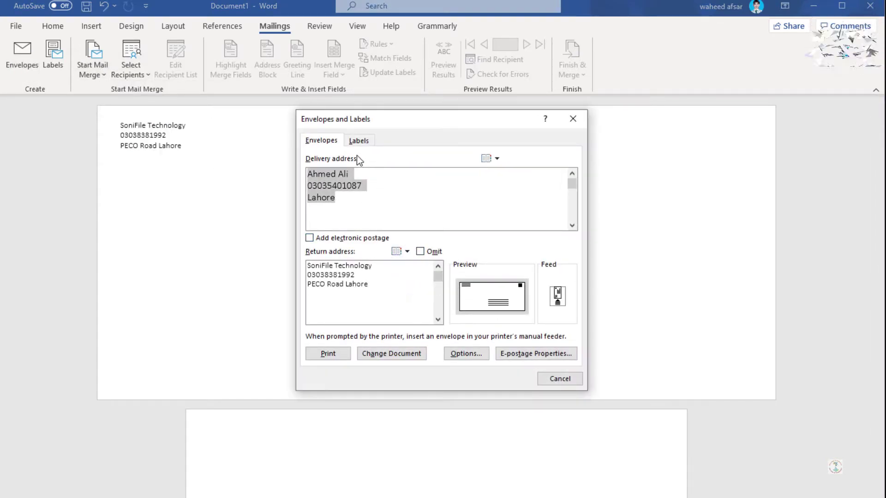
left_click(358, 140)
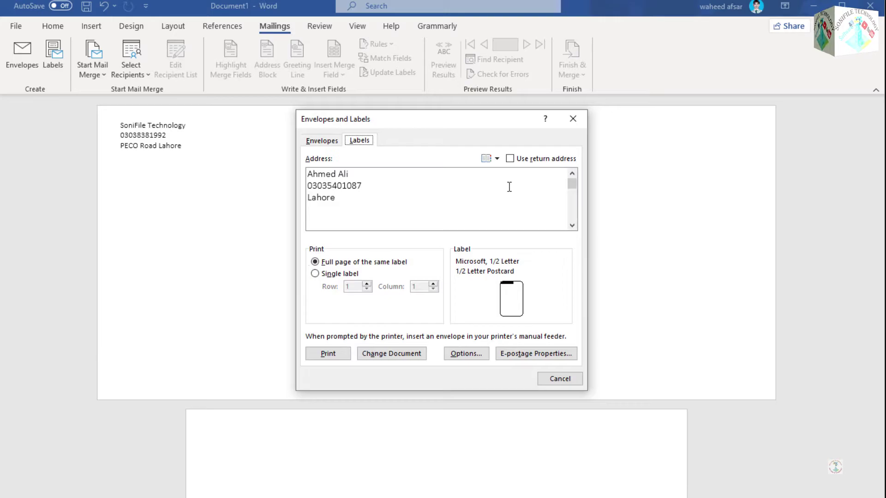
left_click(549, 378)
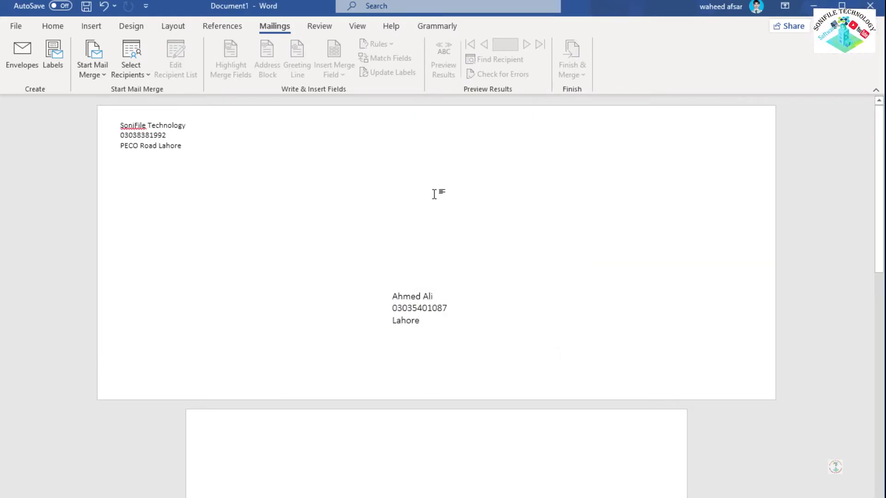
left_click(21, 55)
left_click(333, 349)
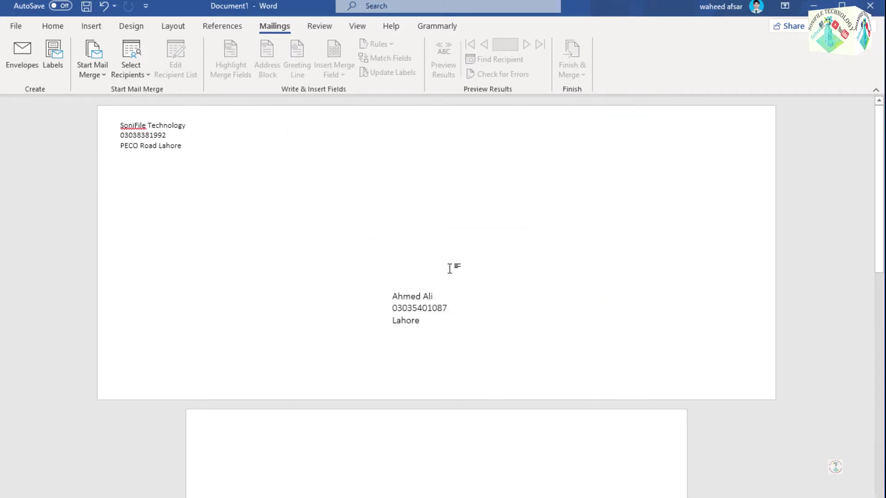
Step: Crop the Snagit envelope capture down to the delivery address with some space above
key("Print")
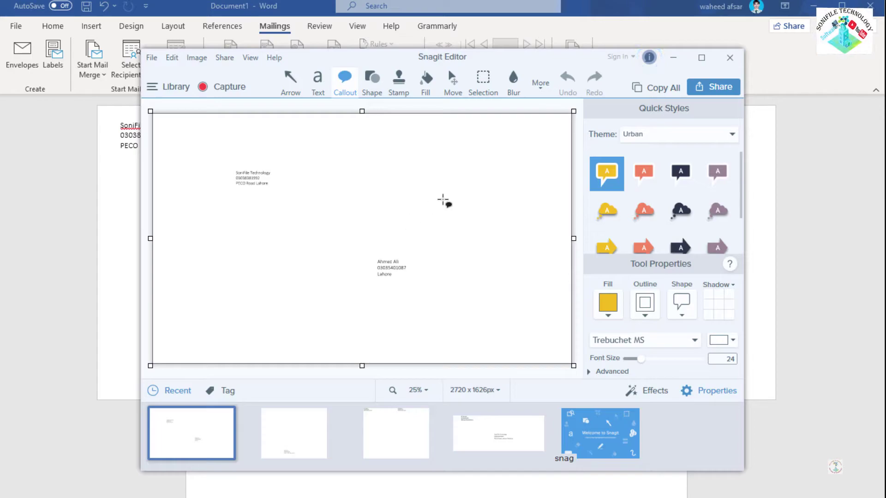
left_click_drag(362, 112, 361, 202)
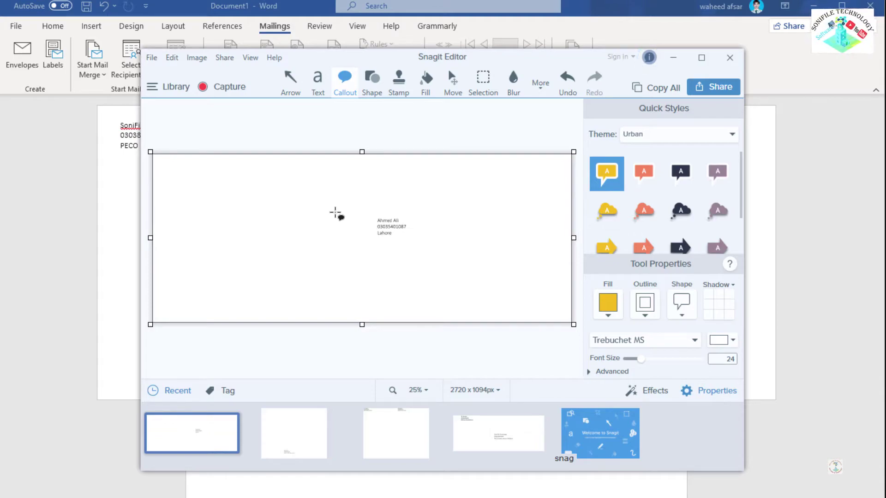
left_click_drag(361, 152, 366, 130)
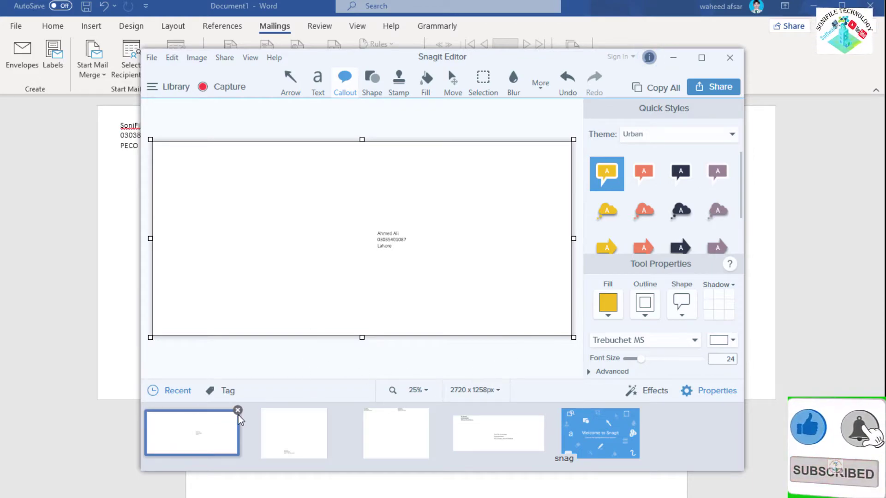
Step: View the earlier two-address capture, close Snagit, and open Word's Labels settings
left_click(410, 425)
left_click(486, 434)
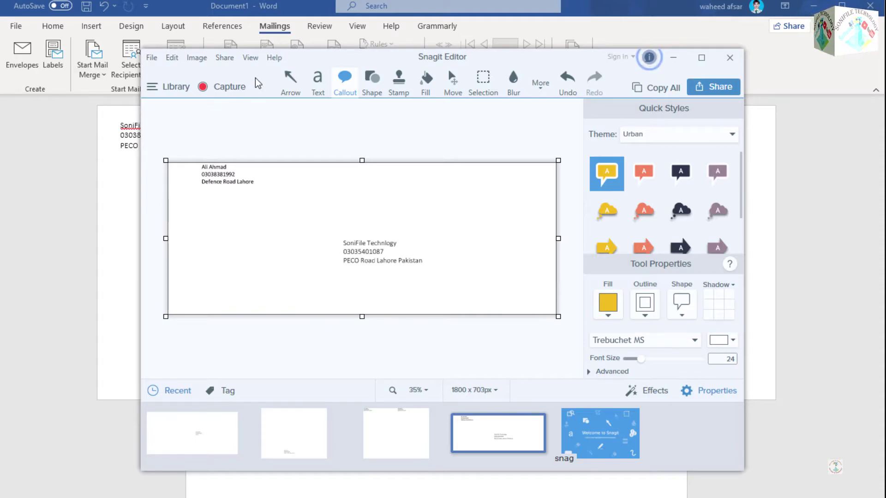
left_click(720, 60)
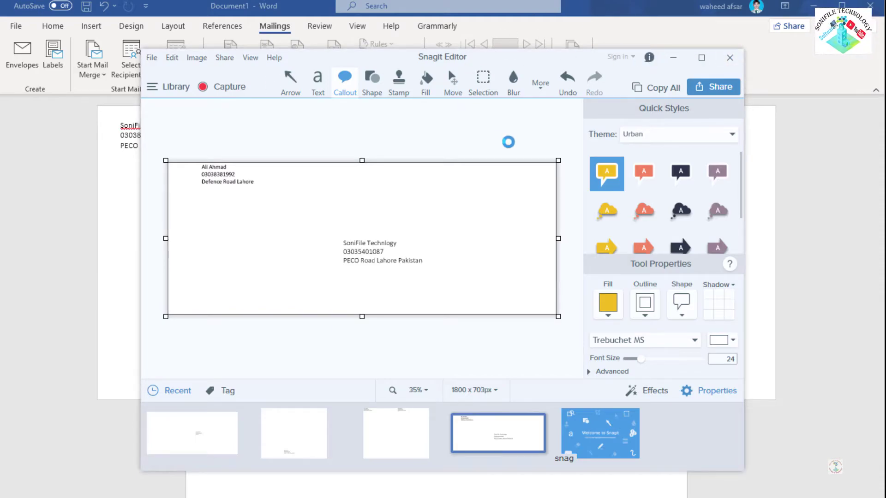
left_click(56, 65)
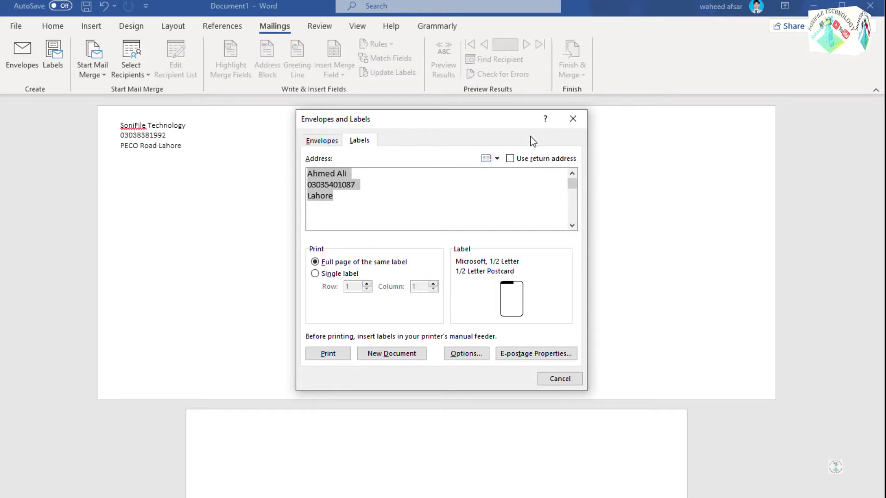
Step: Close the label settings and start a Letters mail merge
left_click(581, 119)
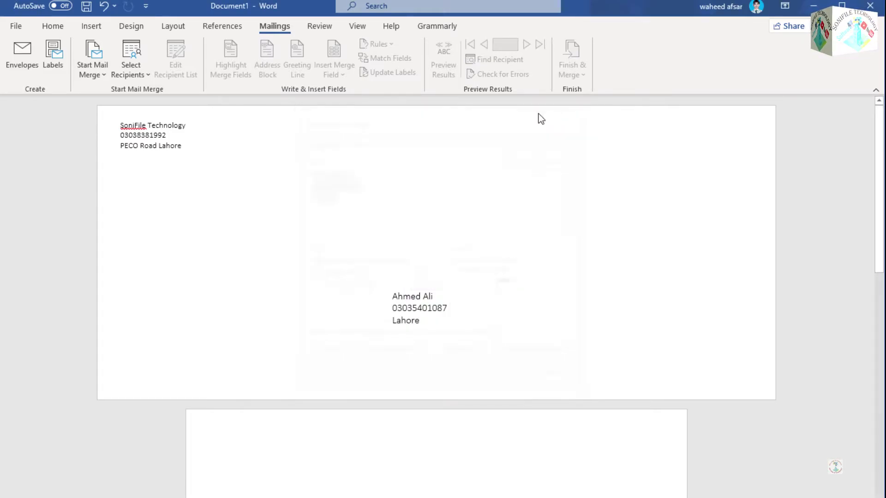
left_click(105, 76)
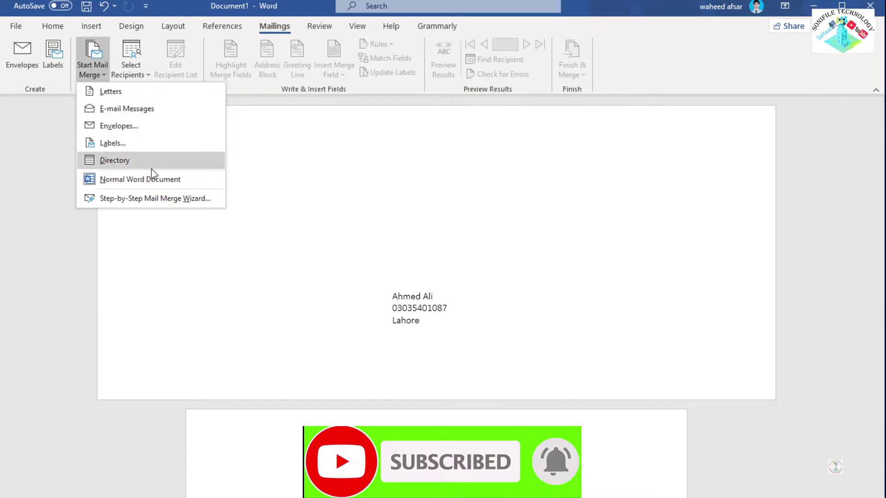
left_click(151, 92)
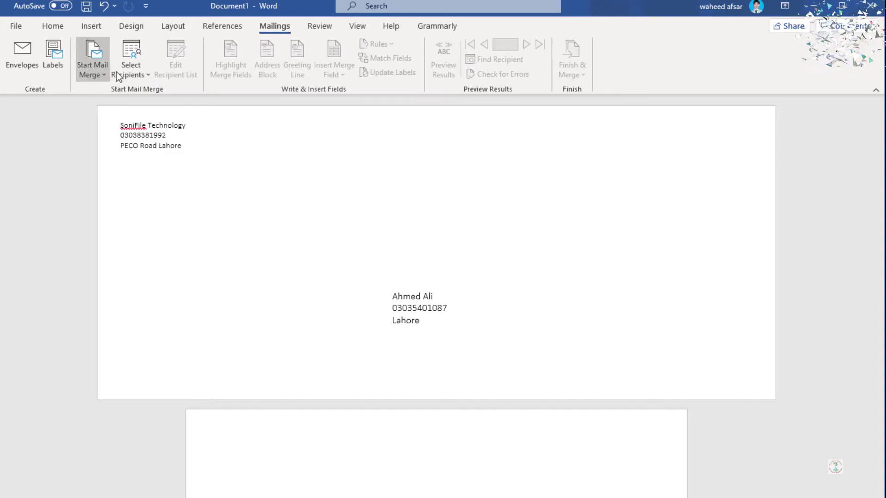
scroll(250, 178, "down", 3)
scroll(243, 176, "up", 3)
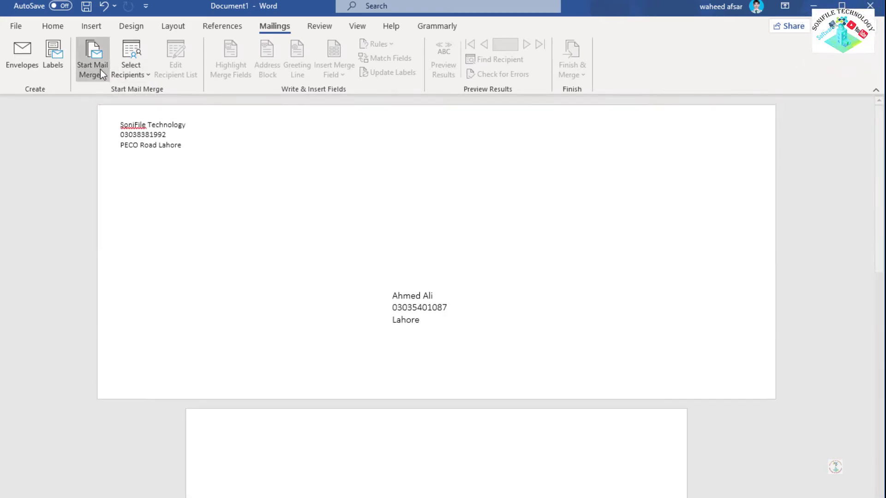
Step: Switch the merge type to E-mail Messages, then select within the addresses and reopen Start Mail Merge
left_click(101, 75)
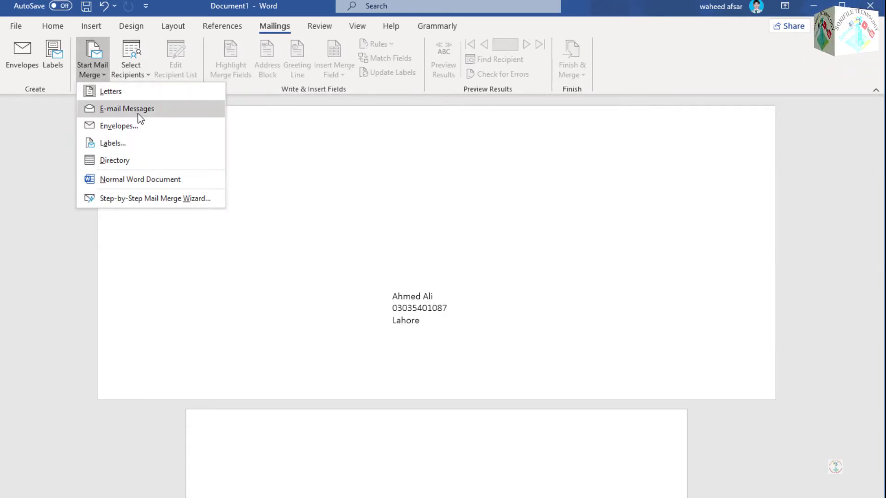
left_click(139, 110)
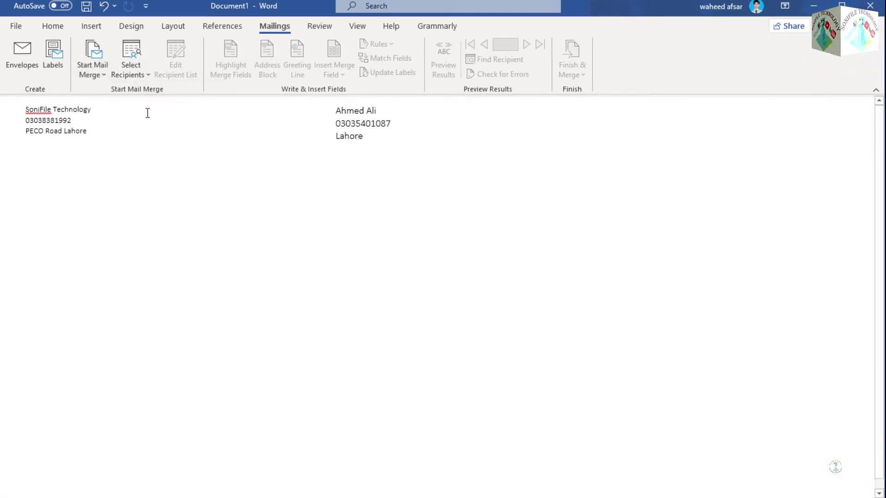
double_click(390, 127)
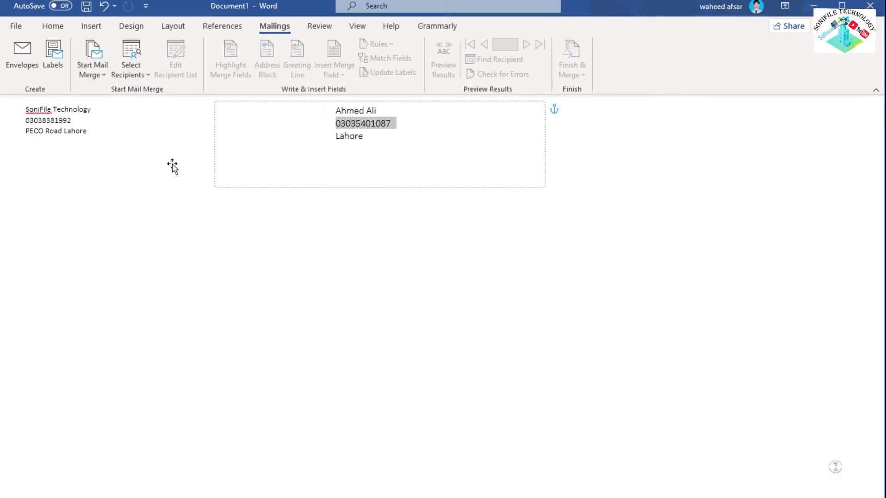
left_click(108, 125)
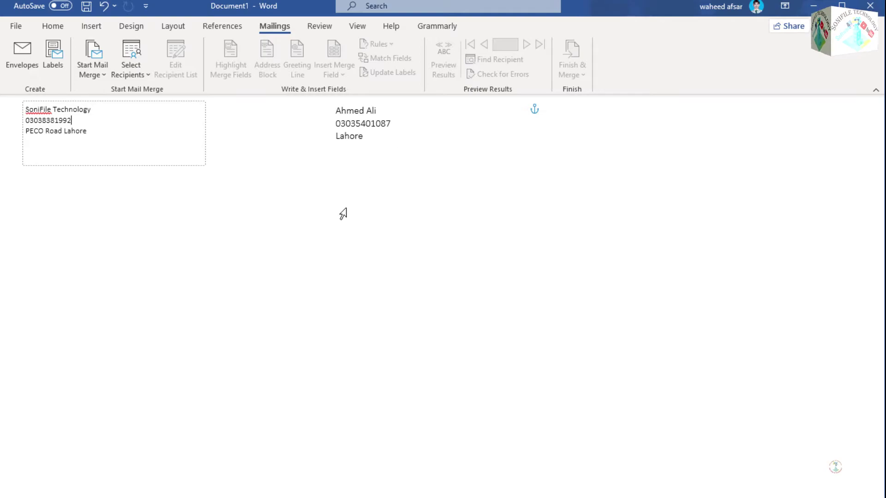
left_click(107, 77)
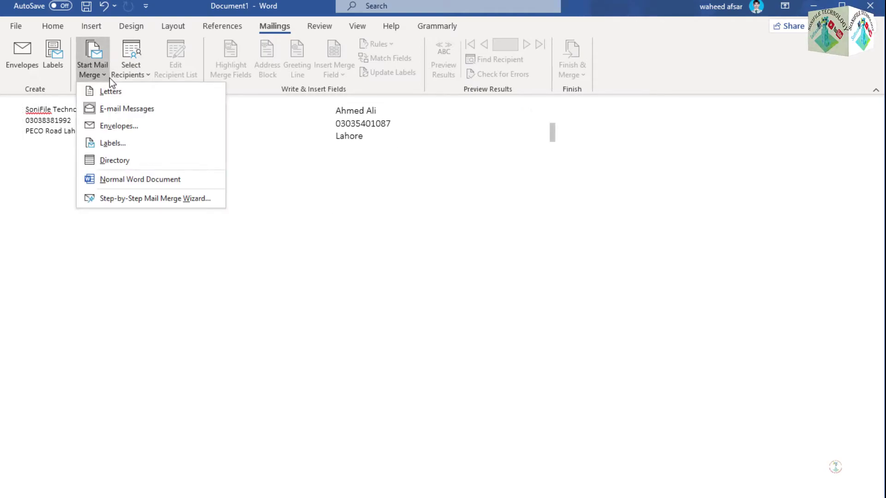
Step: Make Document1 an Envelopes mail merge, closing Envelope Options, and open Select Recipients
left_click(151, 123)
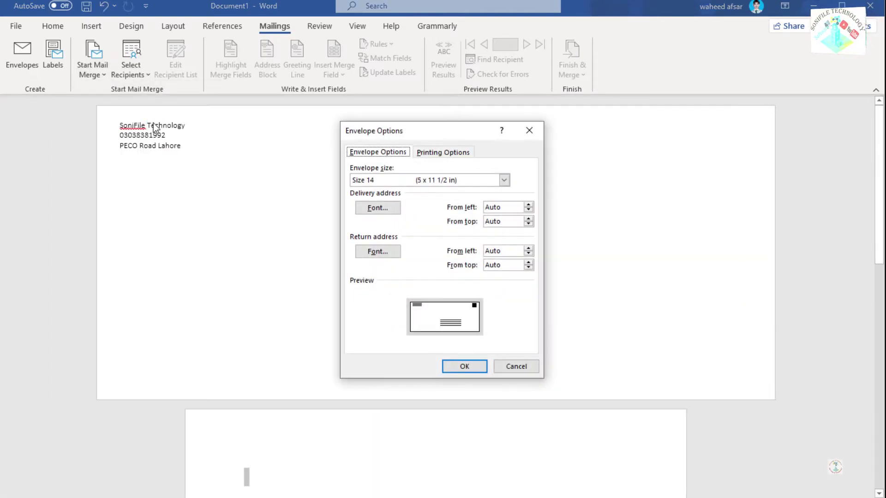
left_click(529, 130)
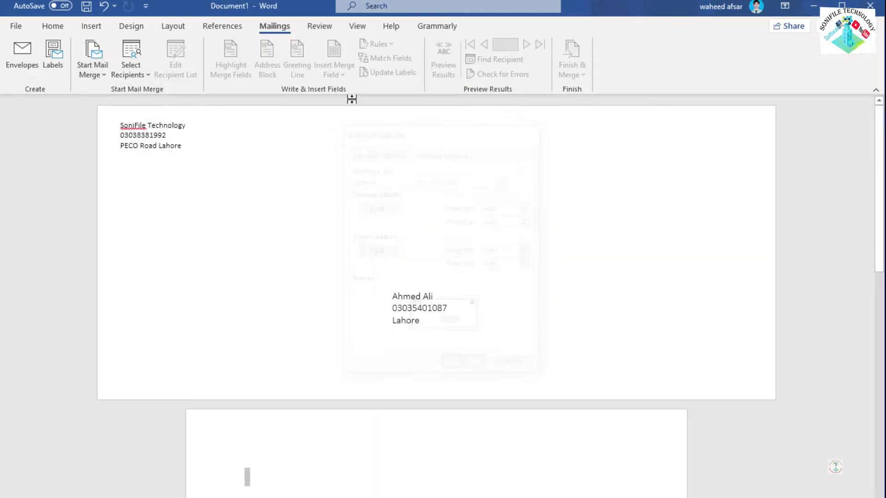
left_click(107, 79)
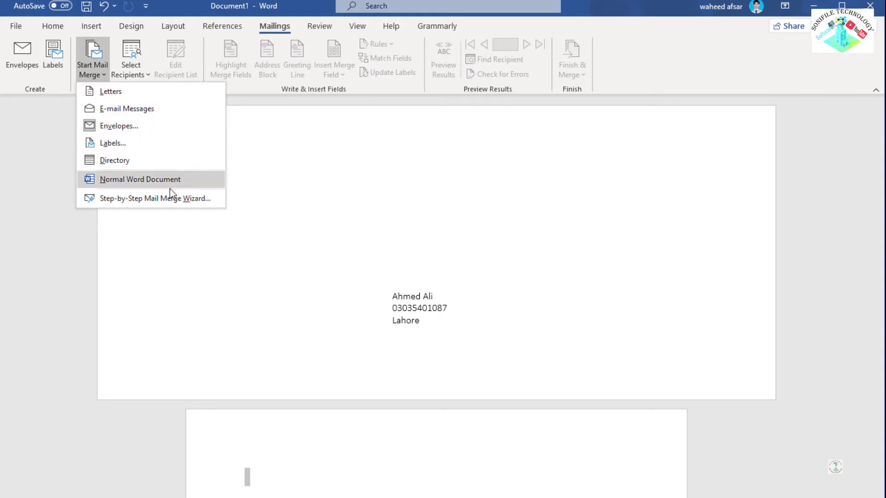
left_click(137, 74)
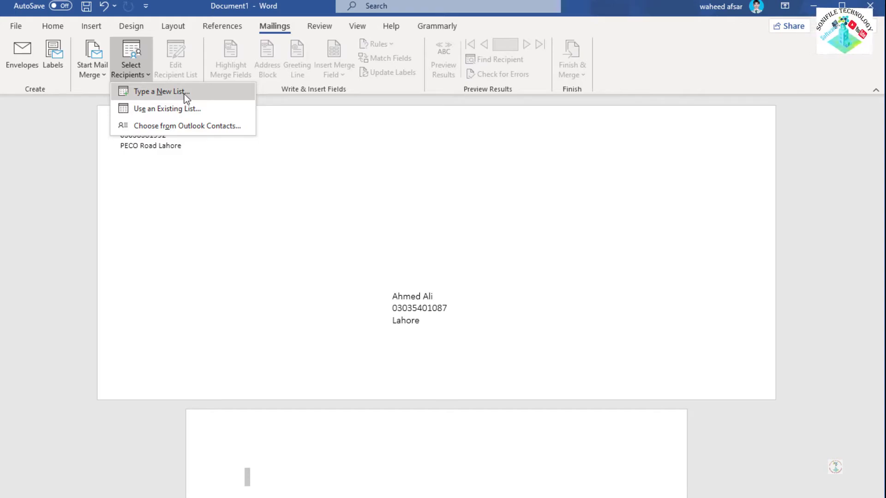
Step: Start typing a new recipient list, then cancel saving it over SoniFile and discard it
left_click(184, 93)
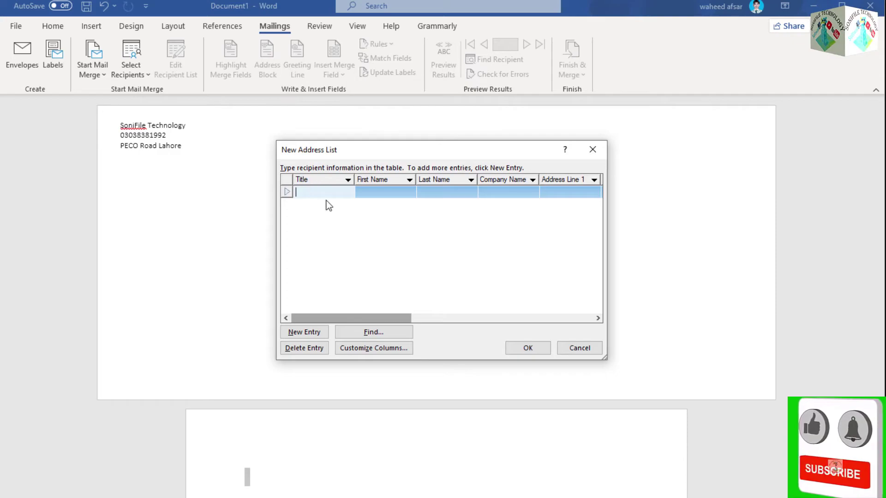
left_click(383, 192)
left_click(441, 193)
left_click(494, 195)
left_click(570, 196)
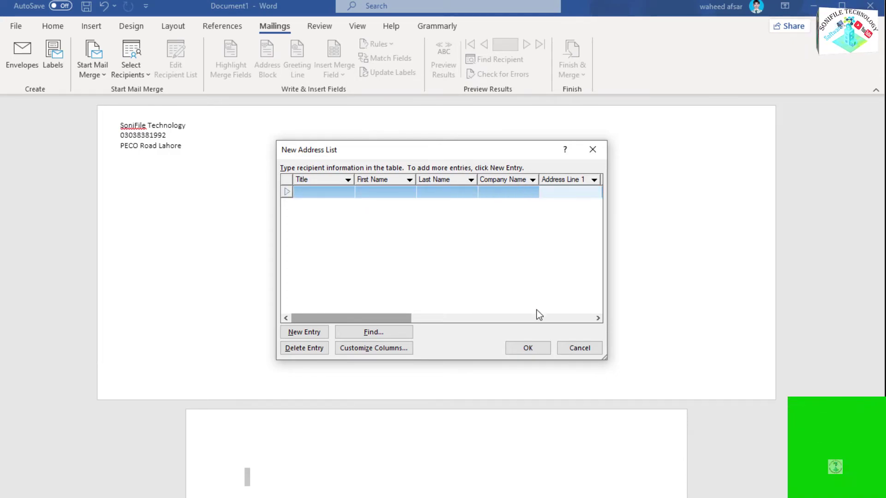
left_click(528, 348)
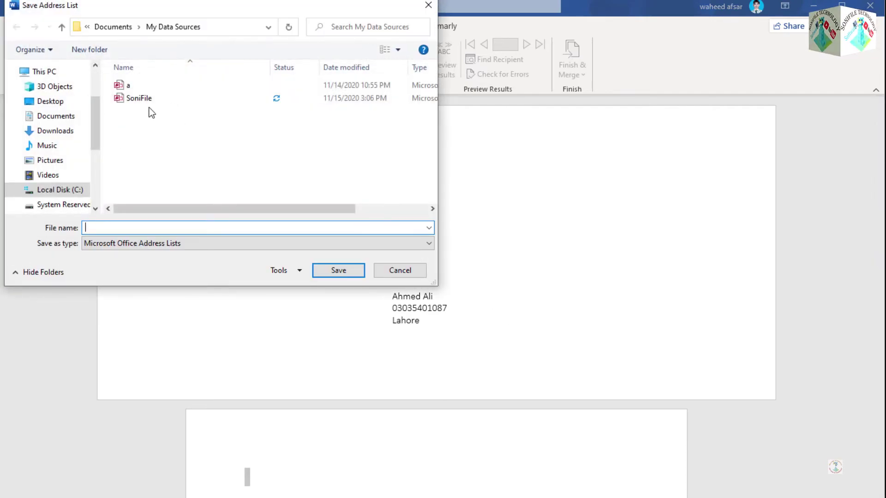
left_click(144, 97)
left_click(347, 270)
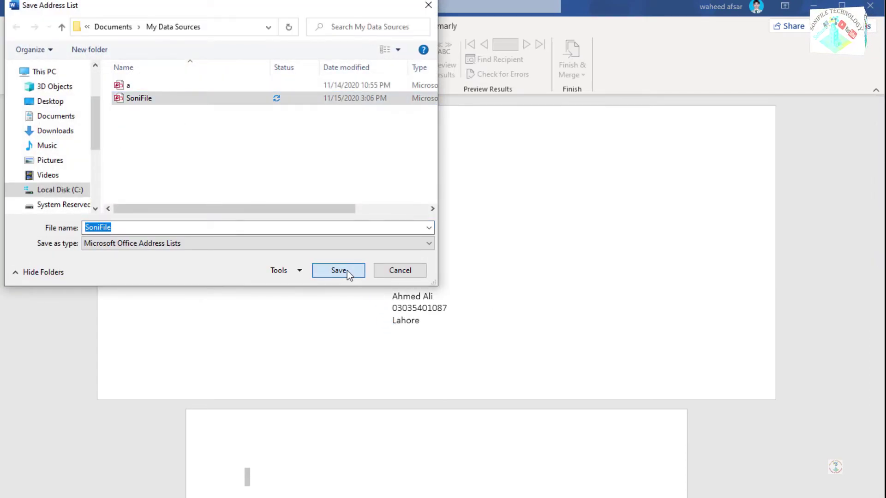
left_click(515, 273)
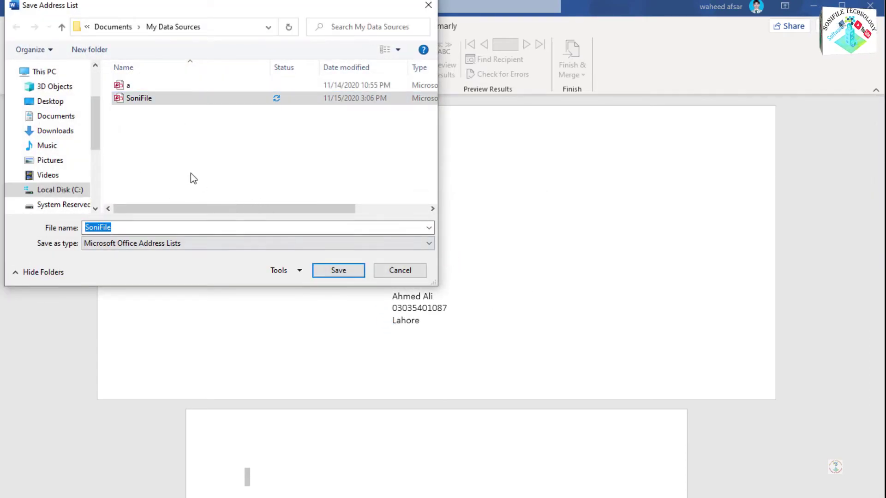
left_click(400, 270)
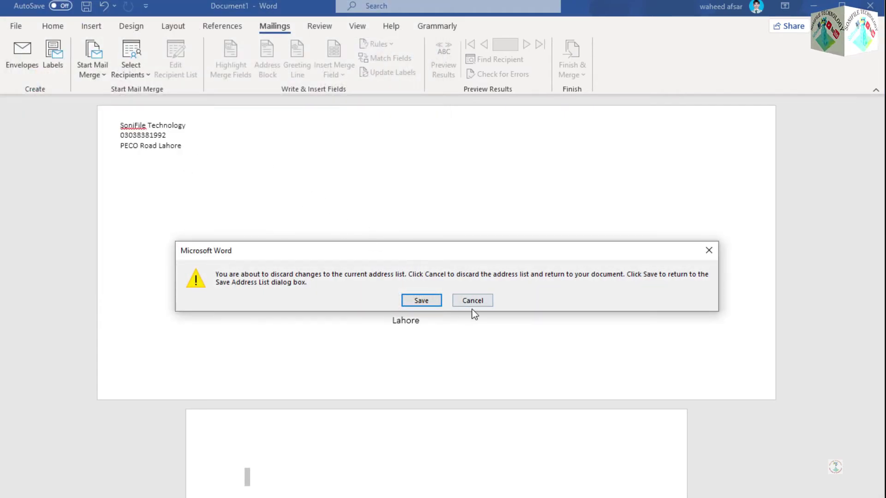
left_click(471, 304)
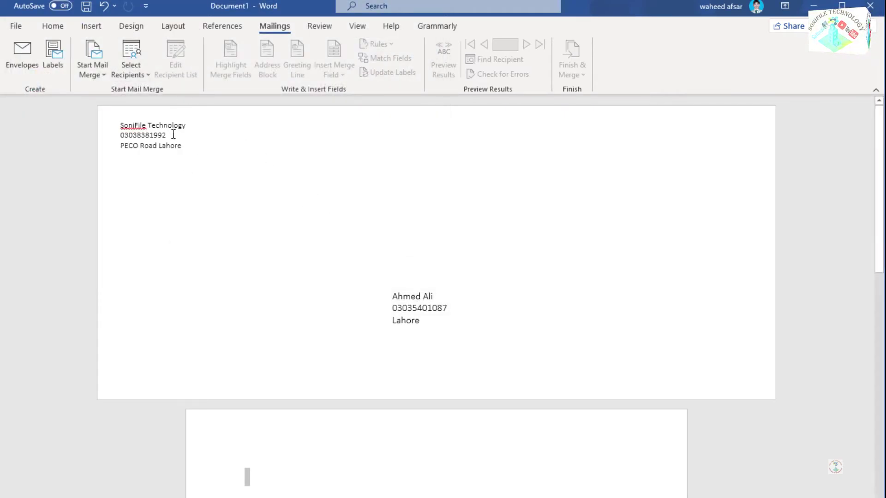
Step: Choose Use an Existing List and open the SoniFile data source as the recipients
left_click(133, 72)
left_click(176, 108)
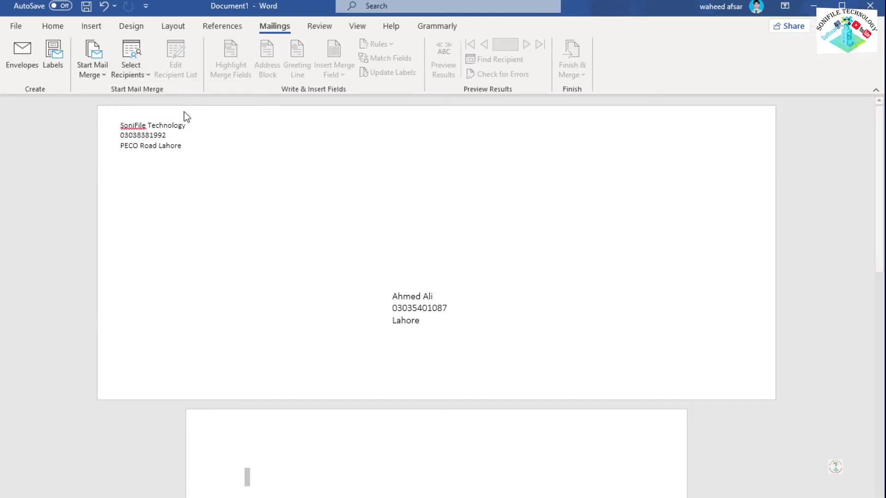
left_click(138, 123)
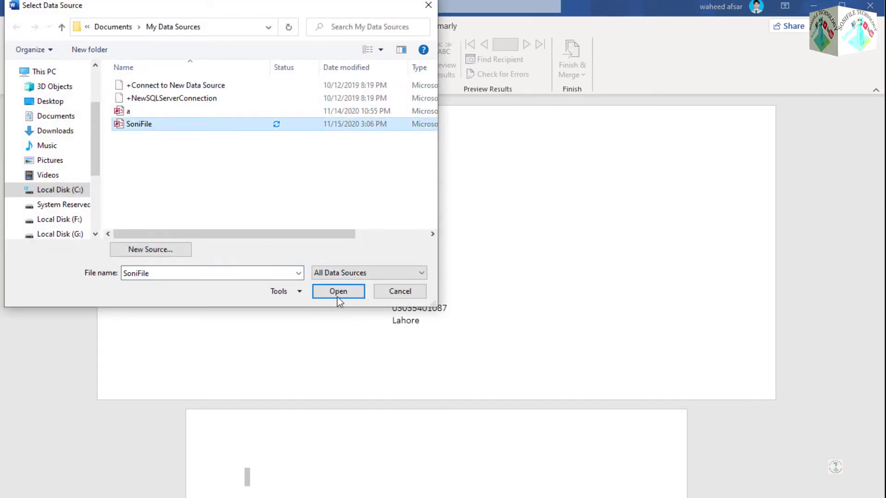
left_click(337, 295)
scroll(302, 241, "down", 3)
scroll(307, 239, "up", 3)
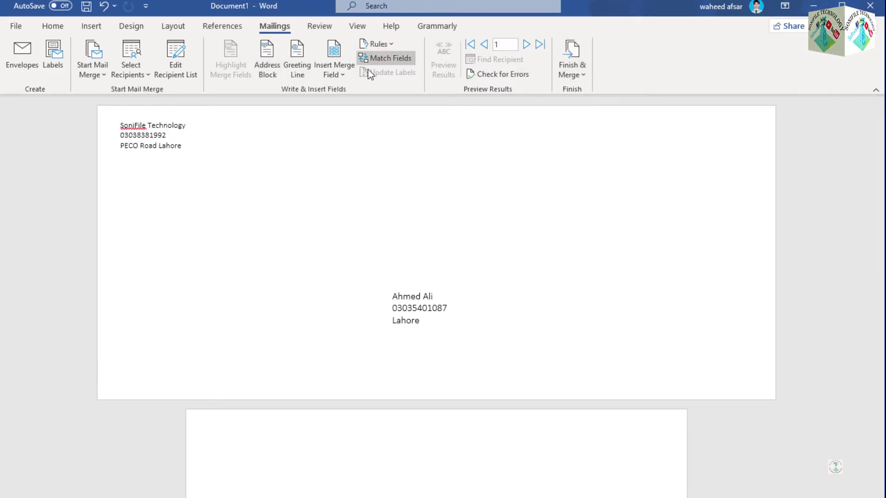
Step: Review the SoniFile recipient list, then preview the first recipient in the Insert Address Block settings
left_click(179, 59)
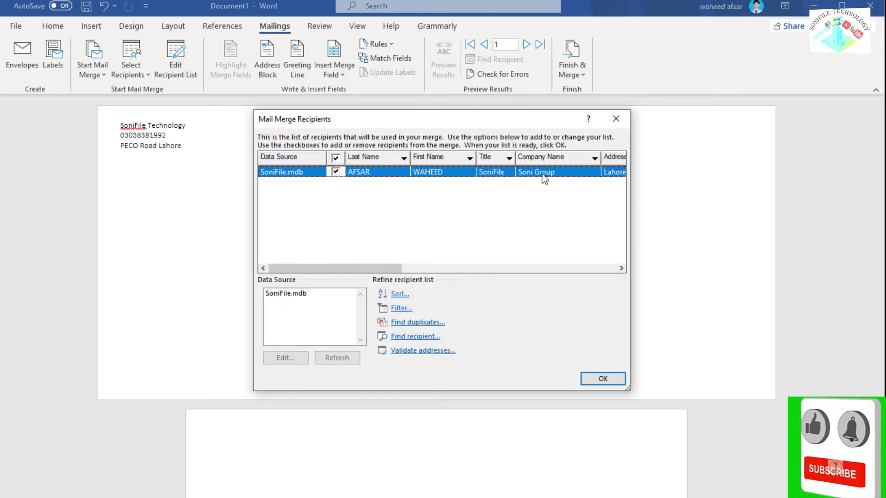
left_click(603, 380)
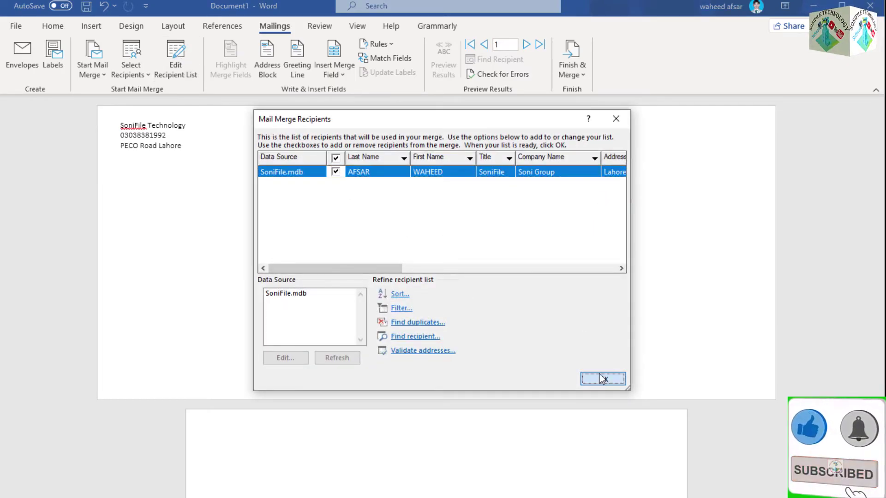
left_click(263, 54)
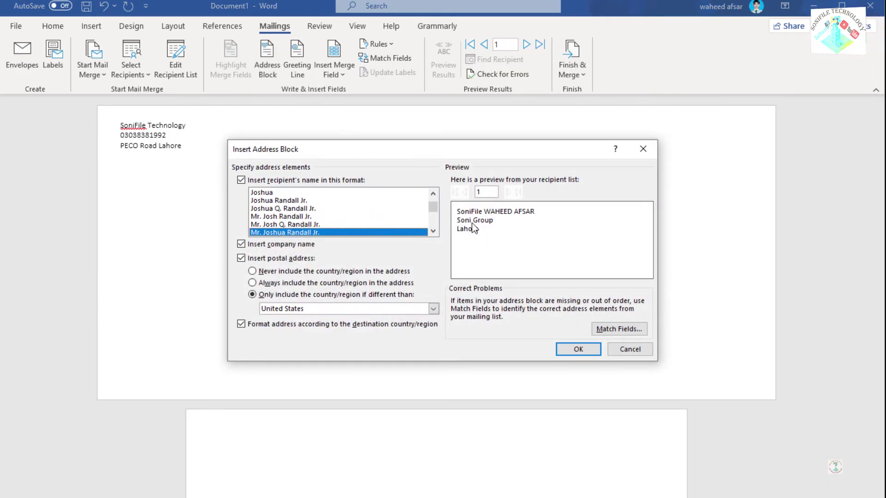
scroll(475, 231, "down", 2)
scroll(476, 233, "up", 3)
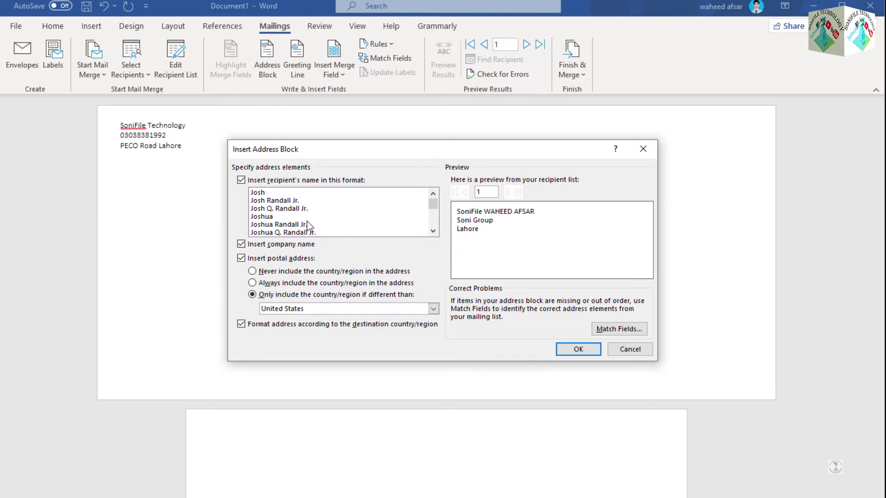
scroll(306, 221, "down", 2)
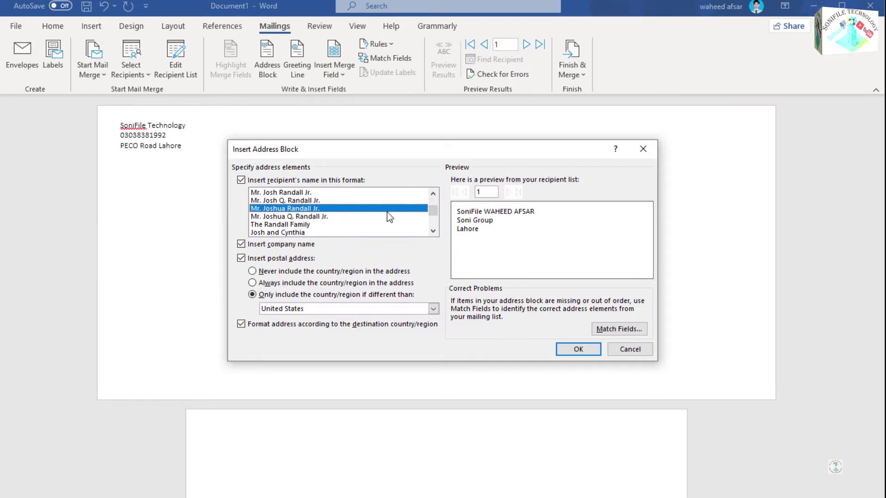
Step: Insert the «AddressBlock» field with the default name format
left_click(582, 347)
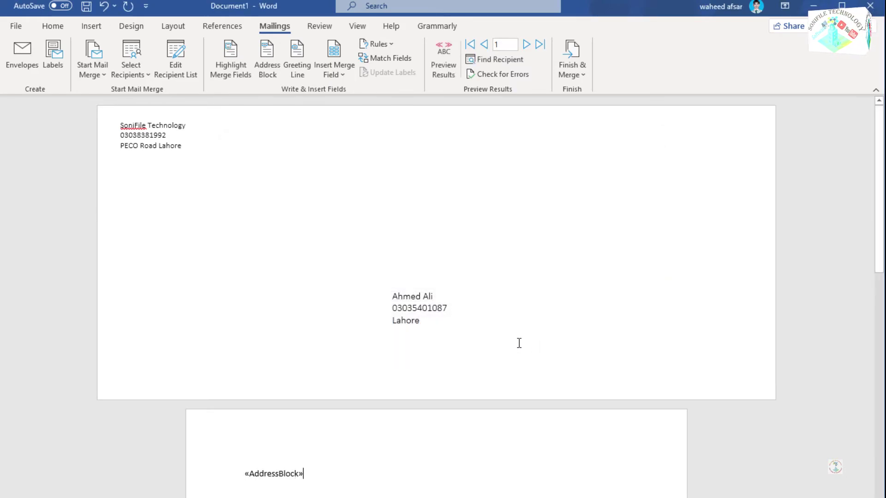
scroll(317, 392, "down", 3)
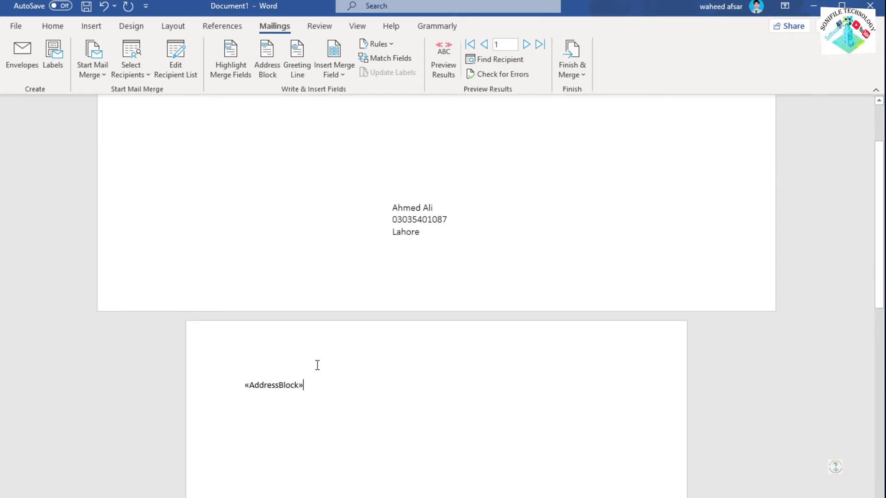
scroll(317, 375, "up", 2)
scroll(325, 360, "down", 3)
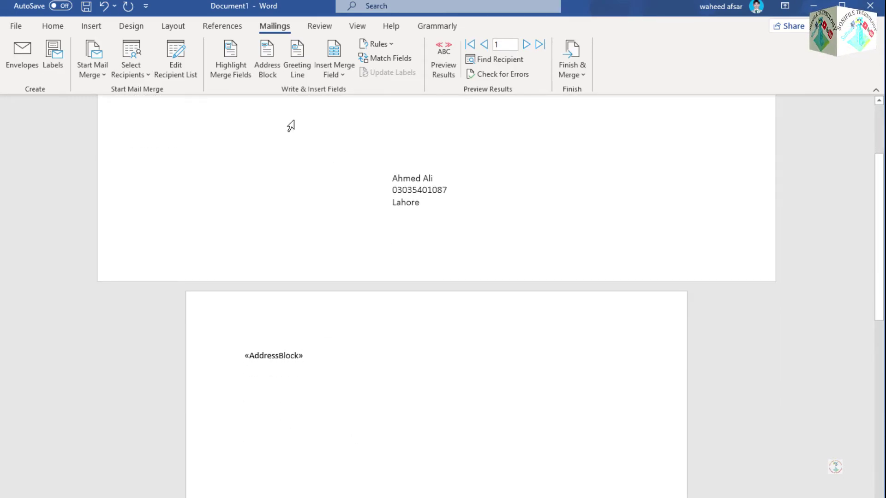
Step: Insert a greeting line using 'To' and the Mr. Joshua Randall Jr. name format
left_click(305, 78)
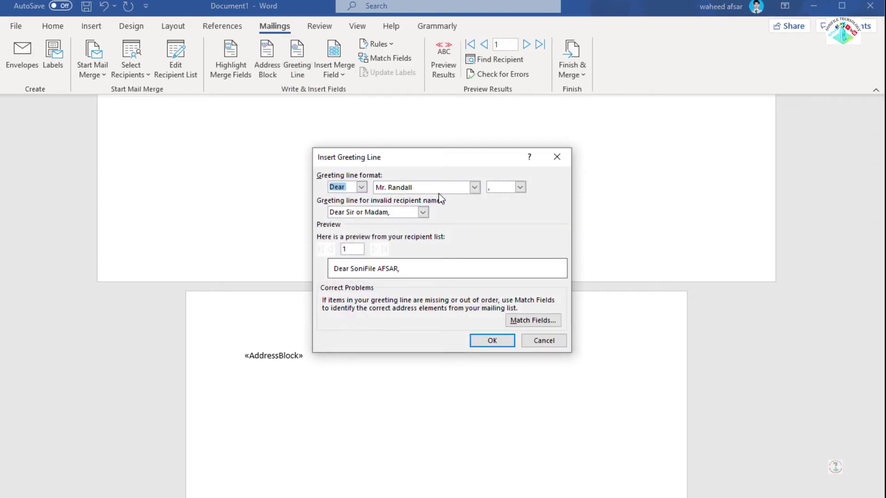
left_click(450, 187)
left_click(444, 213)
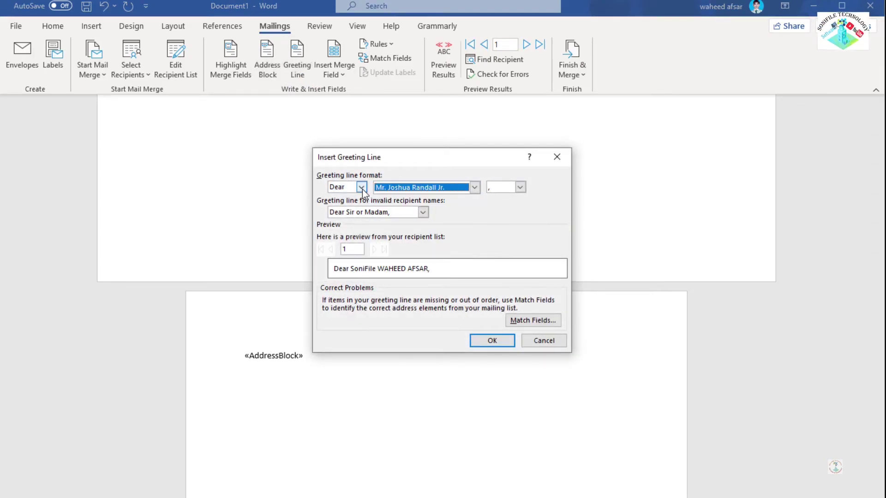
left_click(362, 187)
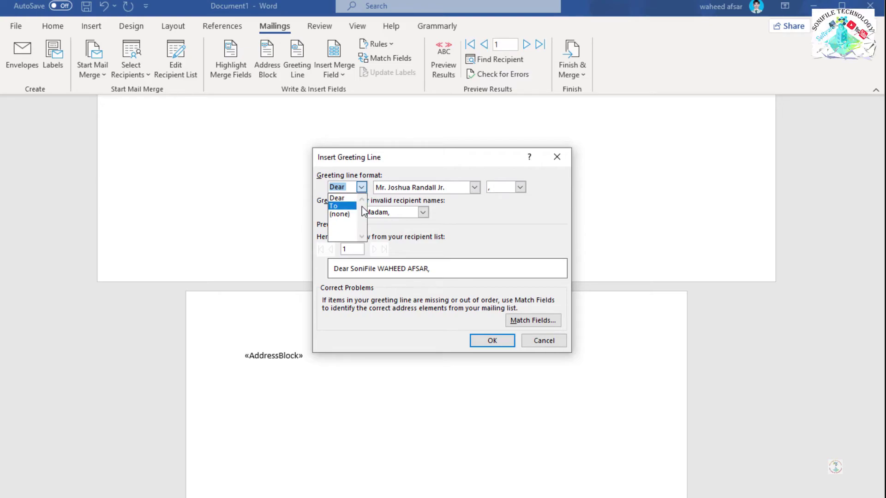
left_click(354, 205)
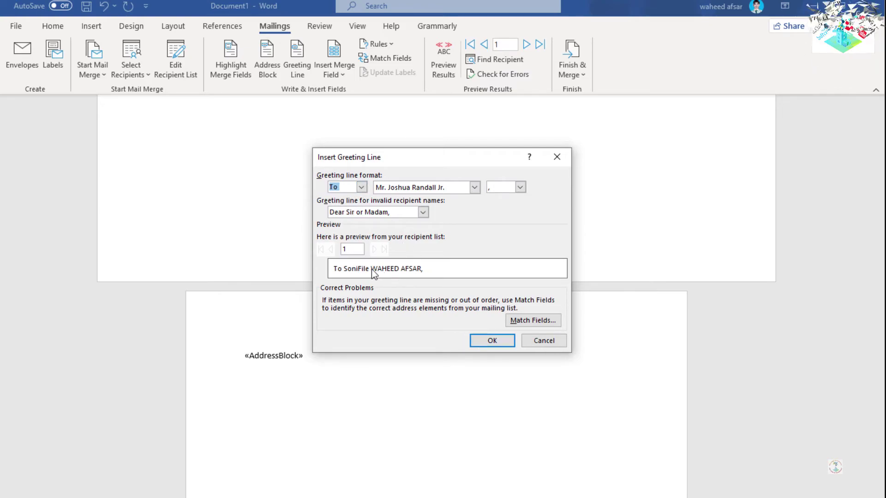
left_click(492, 341)
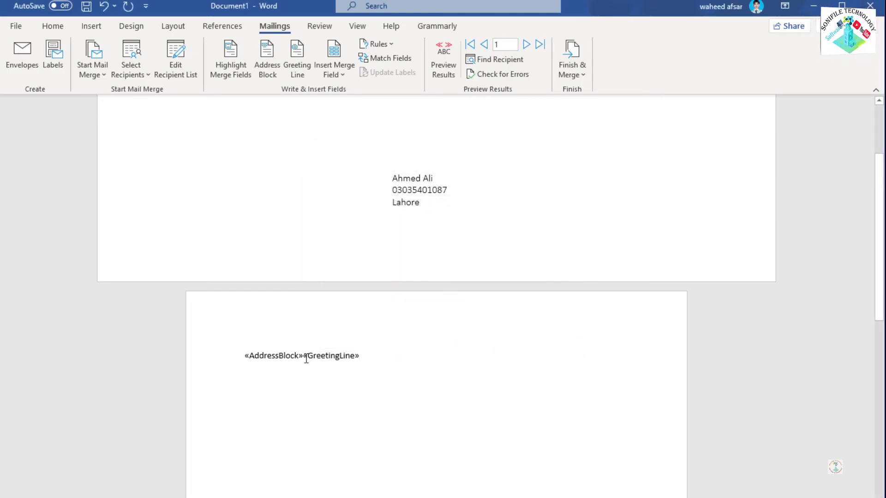
Step: Move «GreetingLine» onto its own line below «AddressBlock»
left_click(306, 358)
key("Left")
key("Right")
key("Return")
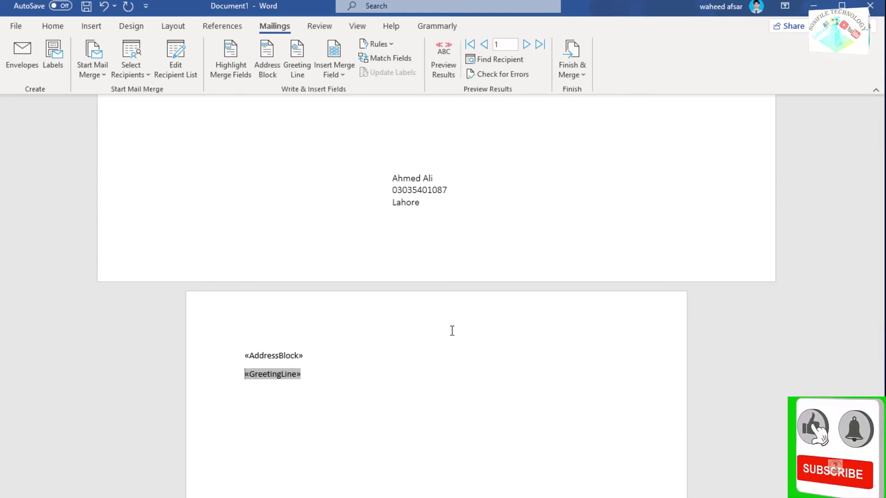
Step: Insert a «First_Name» merge field before the greeting line
left_click(346, 73)
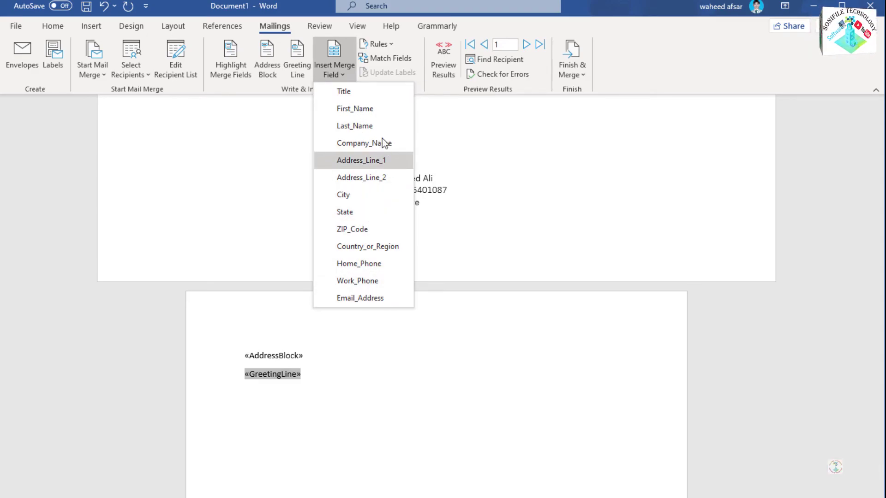
left_click(375, 108)
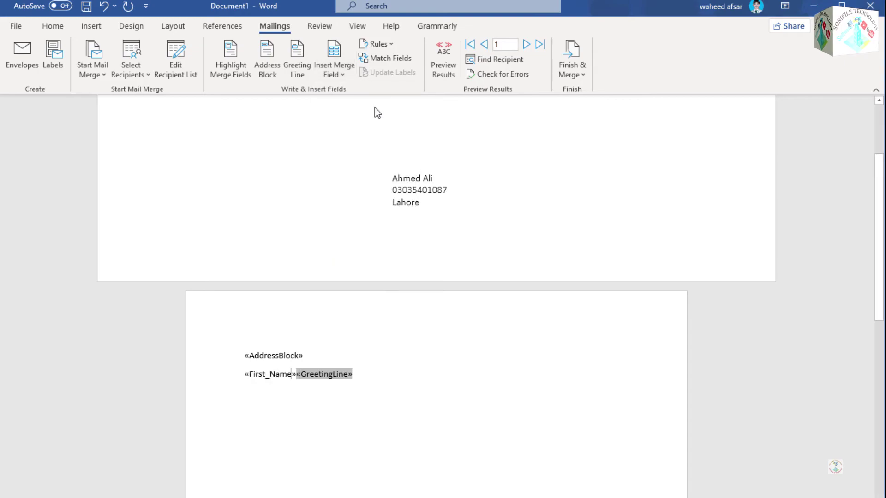
left_click(279, 375)
left_click(318, 375)
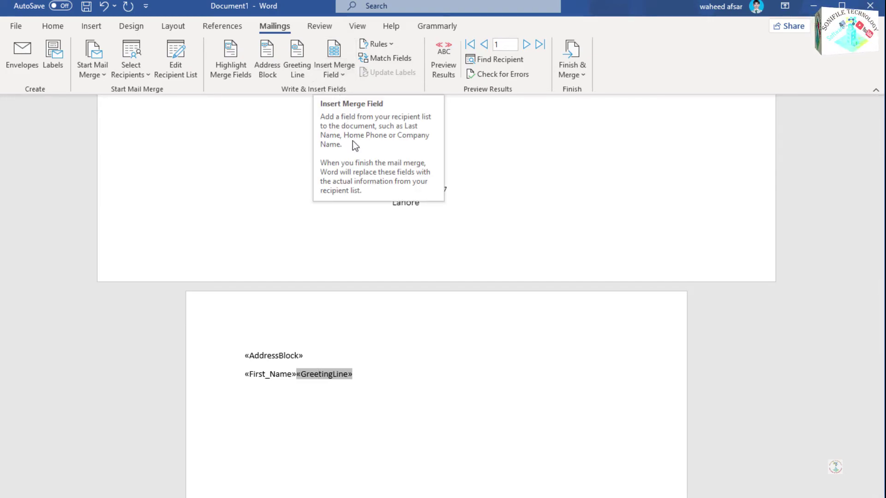
Step: Add a Merge Record # rule after «AddressBlock», then select both merge-field lines
left_click(432, 311)
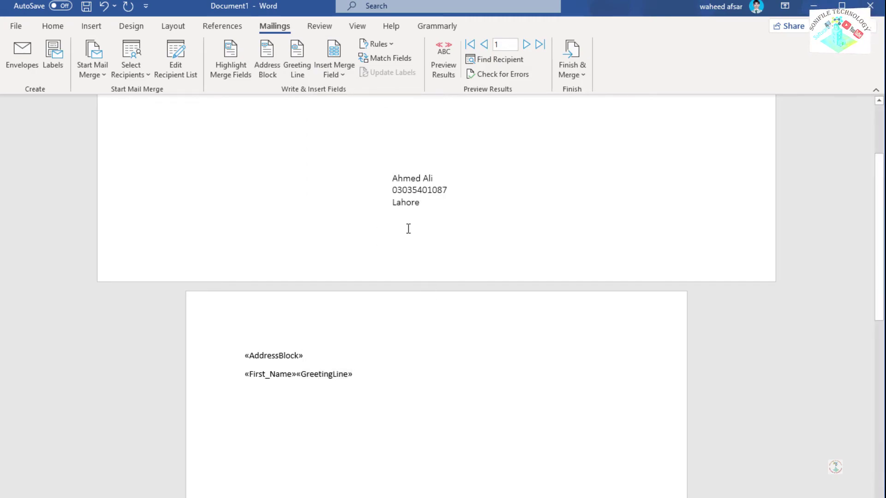
left_click(335, 73)
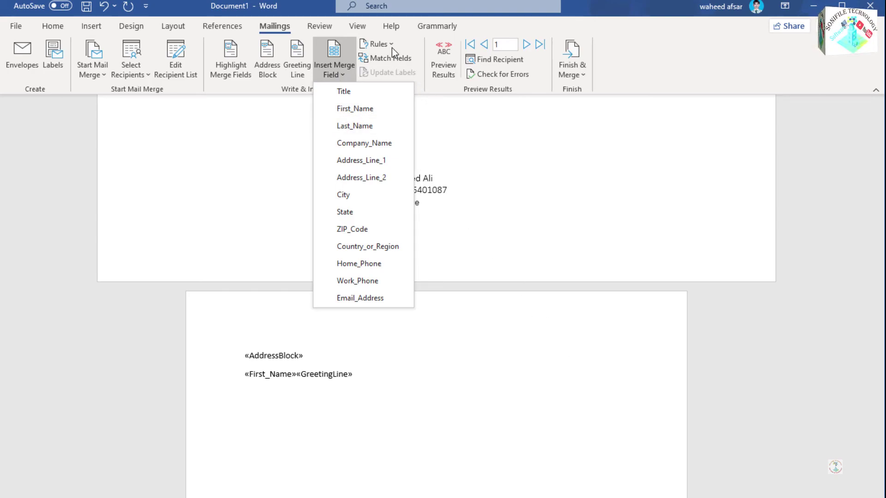
left_click(379, 44)
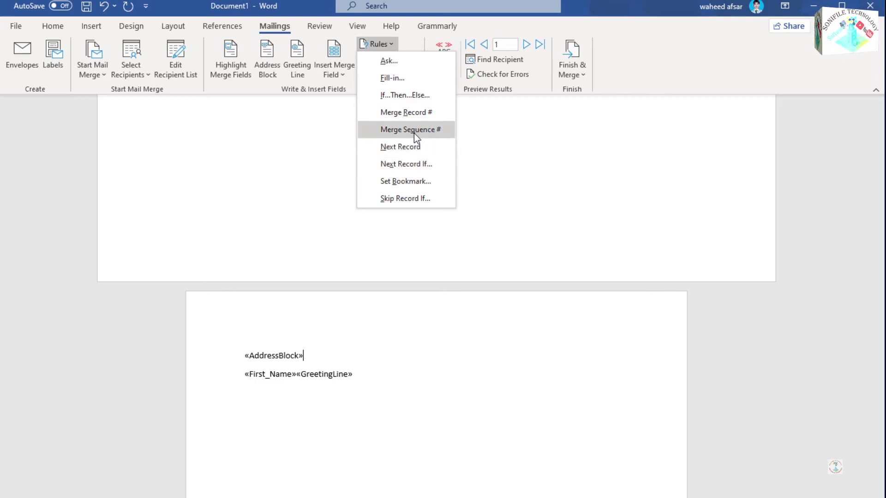
left_click(405, 112)
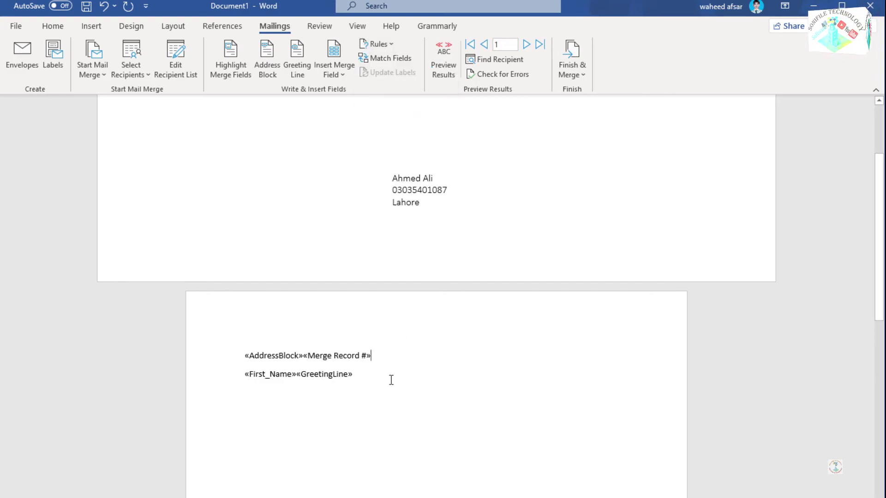
left_click_drag(391, 378, 187, 315)
Step: Delete the selected merge-field lines from the envelope
key("Delete")
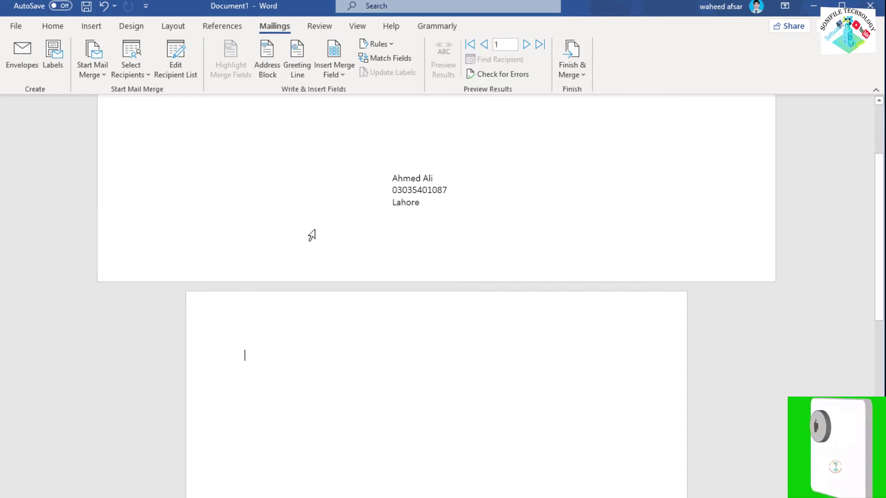
left_click(385, 44)
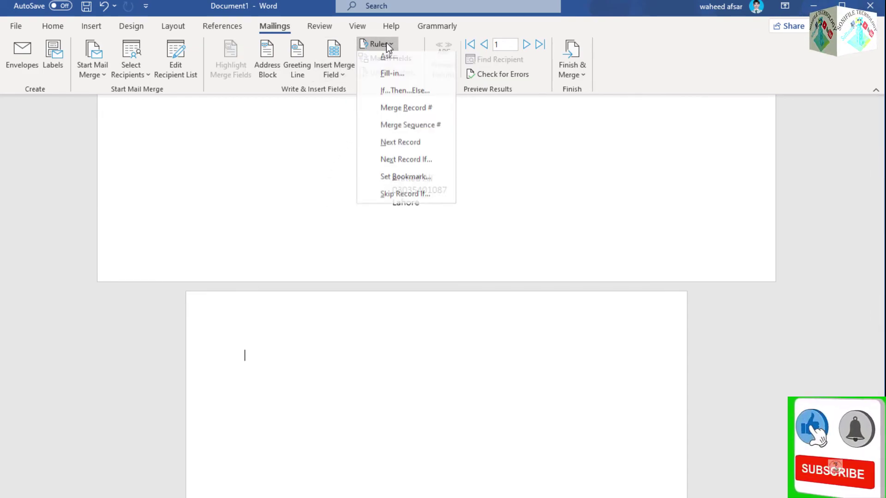
key("Escape")
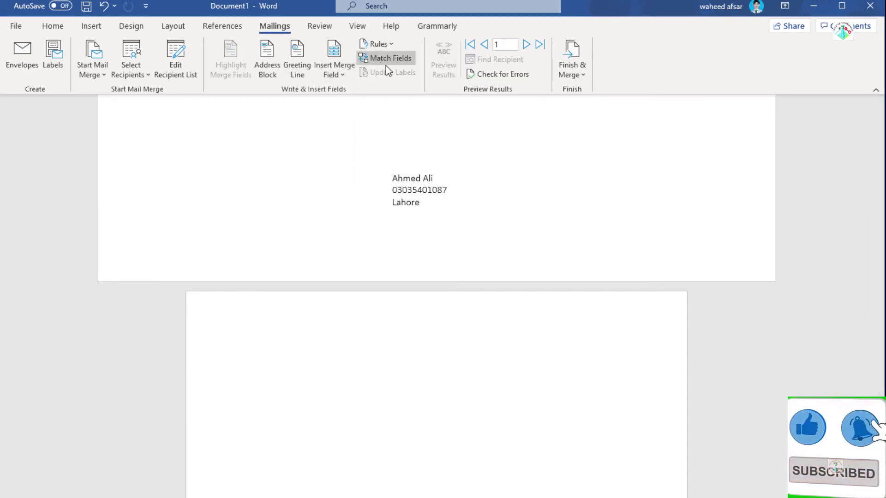
Step: Review Match Fields, leave Spouse/Partner Nickname not matched, and accept the matching
left_click(390, 63)
scroll(480, 223, "down", 5)
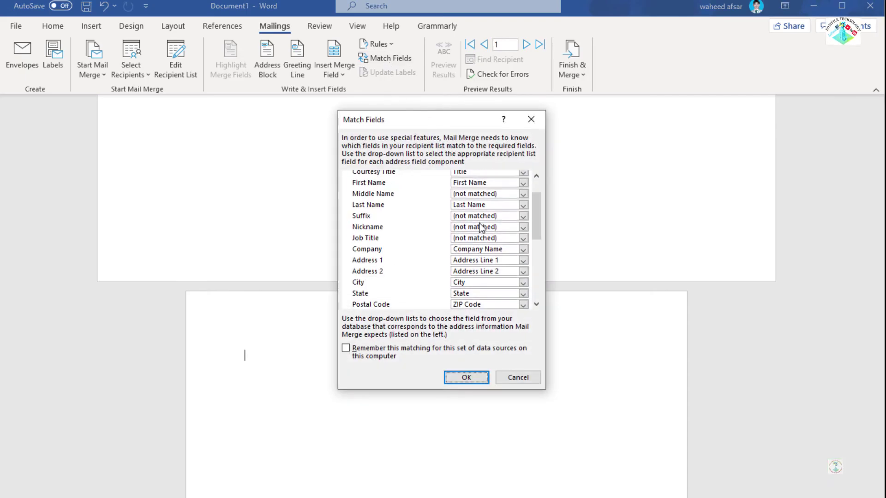
scroll(387, 217, "up", 4)
scroll(383, 228, "down", 6)
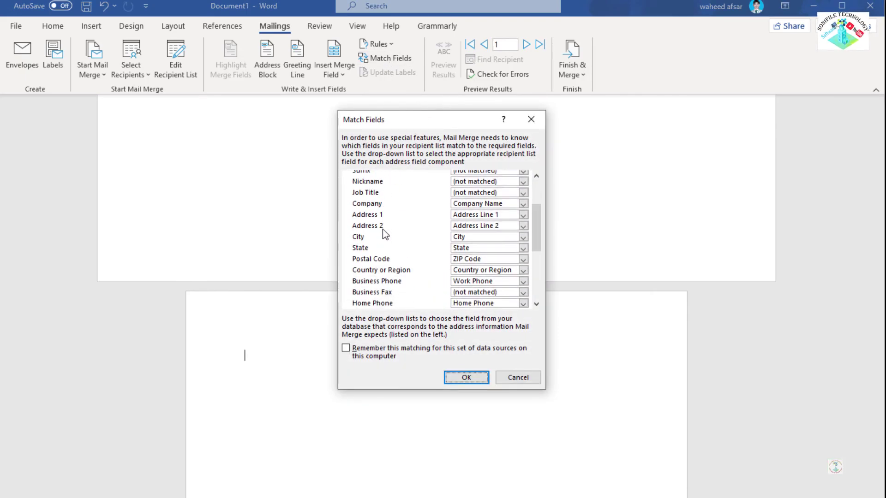
left_click(510, 255)
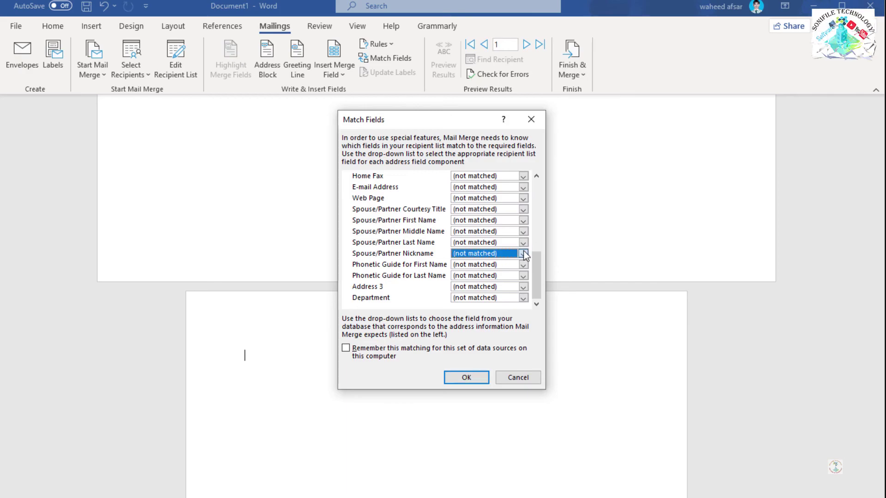
left_click(631, 385)
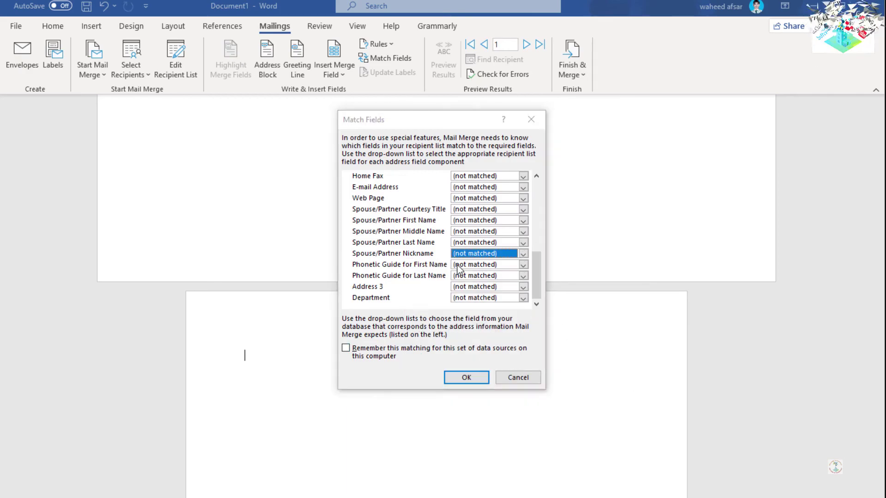
left_click(470, 381)
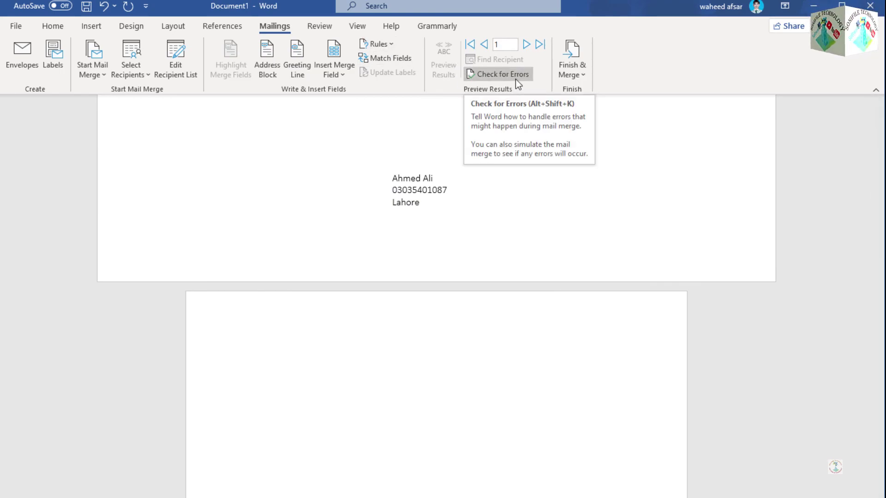
Step: Merge all records via Edit Individual Documents into the new Envelopes1 document
left_click(584, 74)
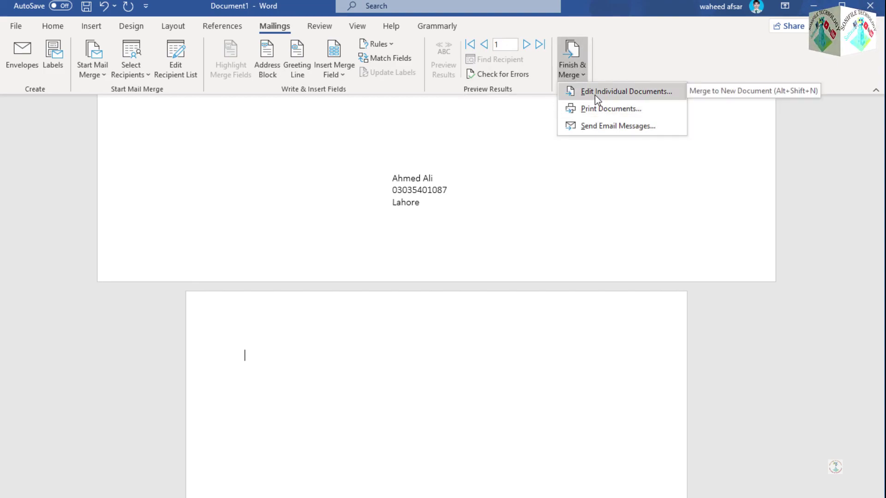
left_click(594, 95)
left_click(444, 287)
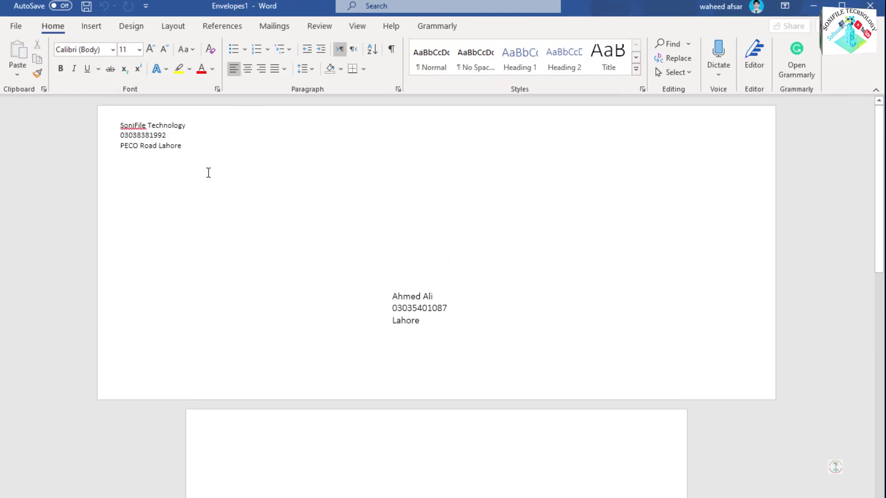
left_click(276, 26)
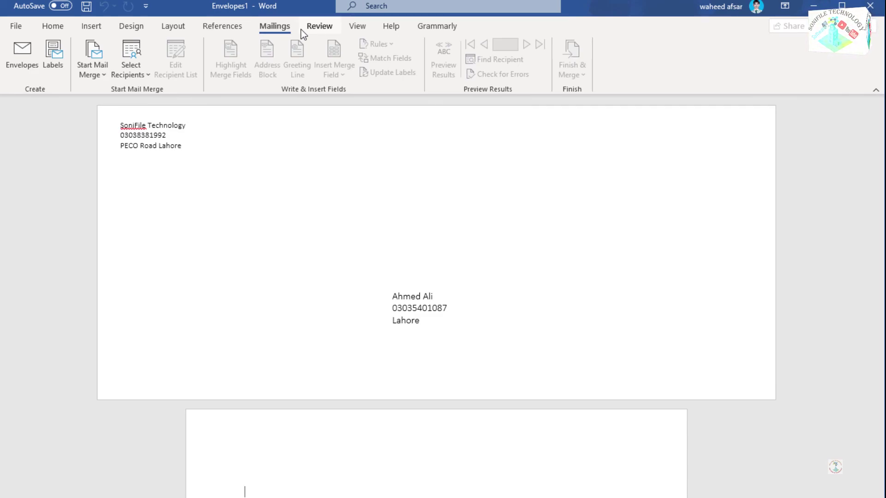
left_click(321, 35)
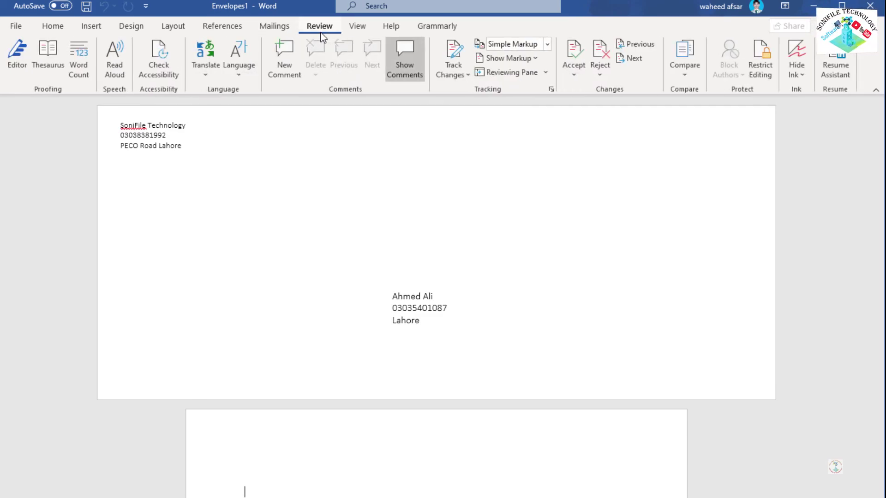